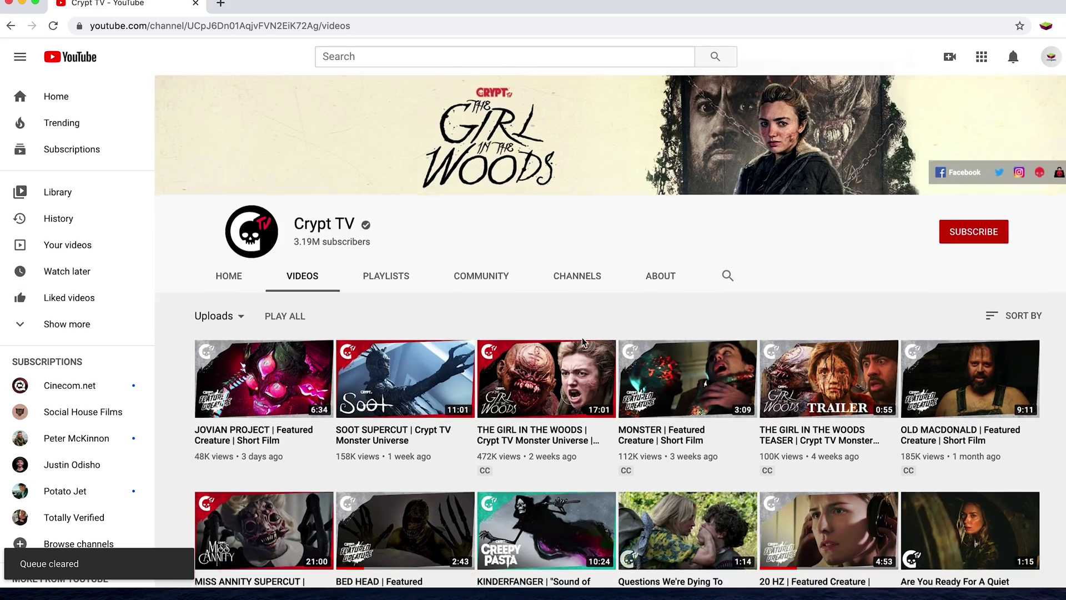
# Play the BED HEAD example video on YouTube.
pyautogui.scroll(-3, 582, 337)
pyautogui.click(397, 336)
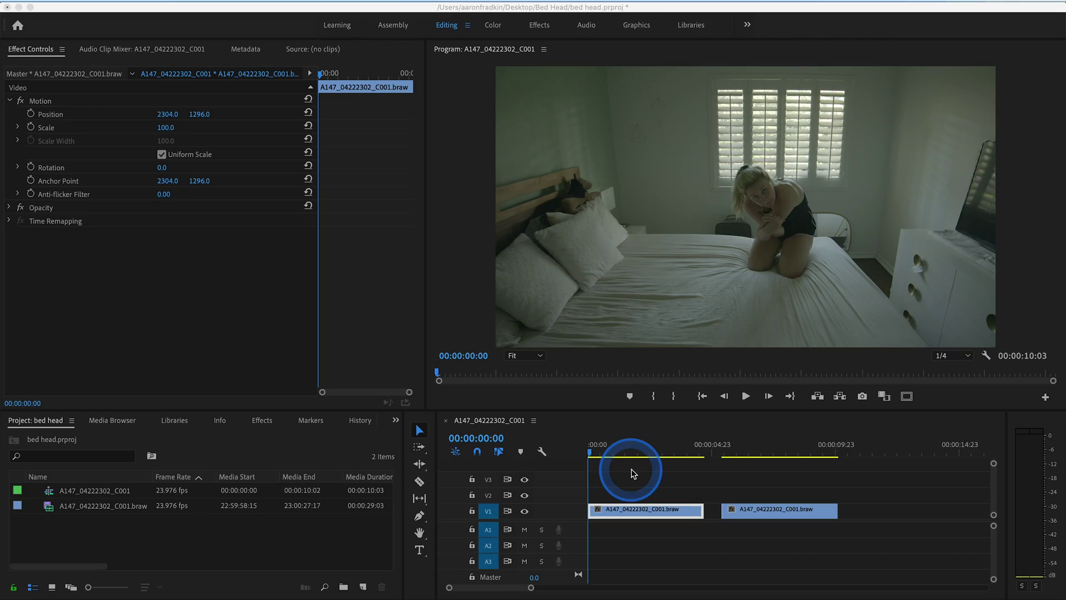
pyautogui.click(591, 451)
pyautogui.moveTo(592, 451); pyautogui.dragTo(819, 455)
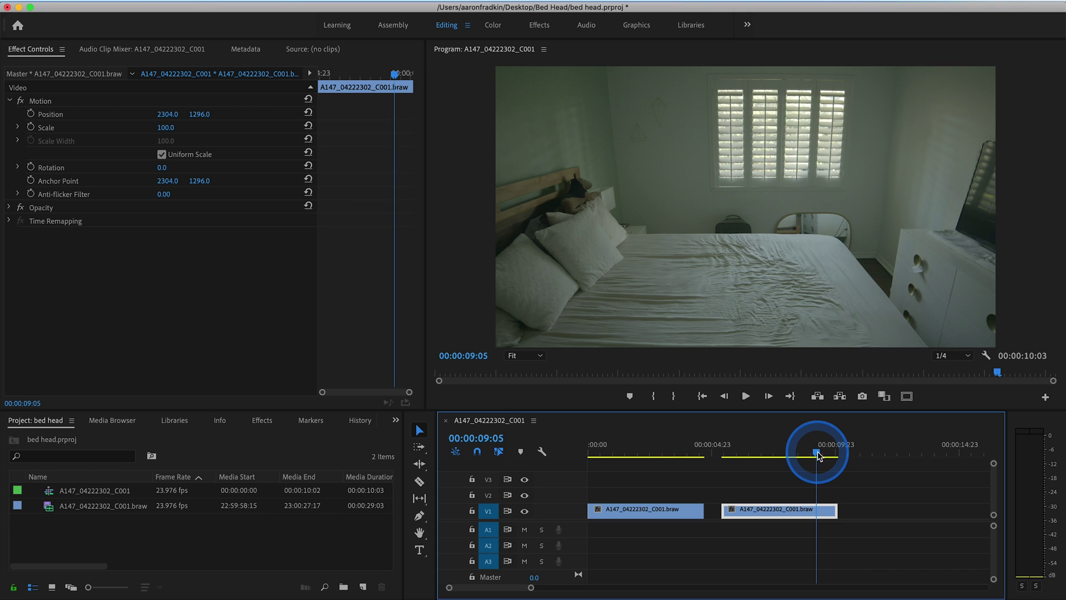
pyautogui.moveTo(651, 457); pyautogui.dragTo(565, 453)
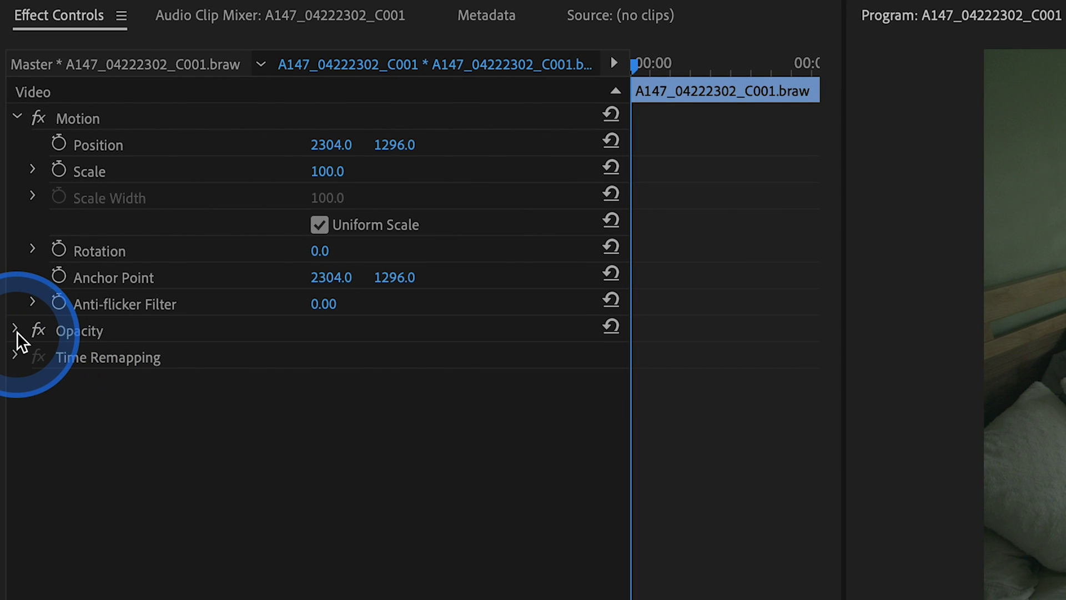
# Draw a closed pen mask under Opacity around the woman and the bed.
pyautogui.click(15, 330)
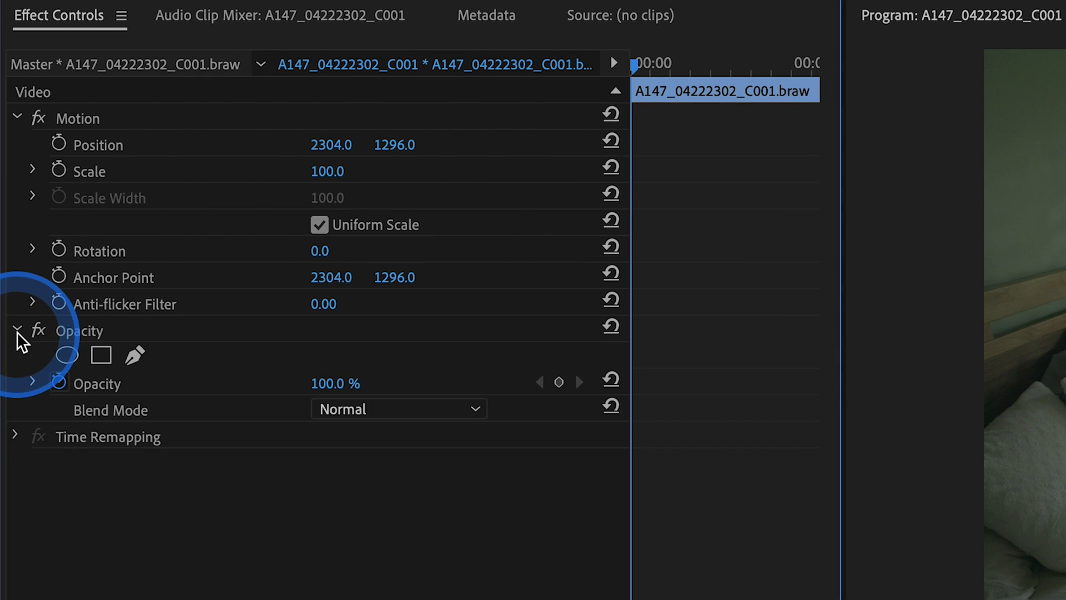
pyautogui.click(135, 355)
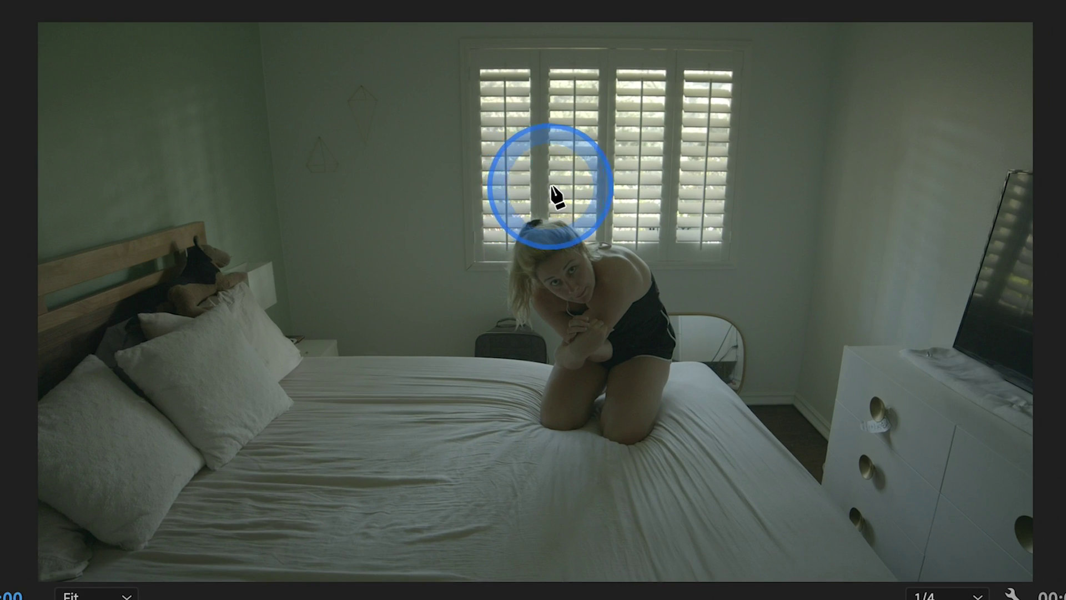
pyautogui.click(537, 193)
pyautogui.click(493, 231)
pyautogui.click(488, 333)
pyautogui.click(357, 574)
pyautogui.click(867, 572)
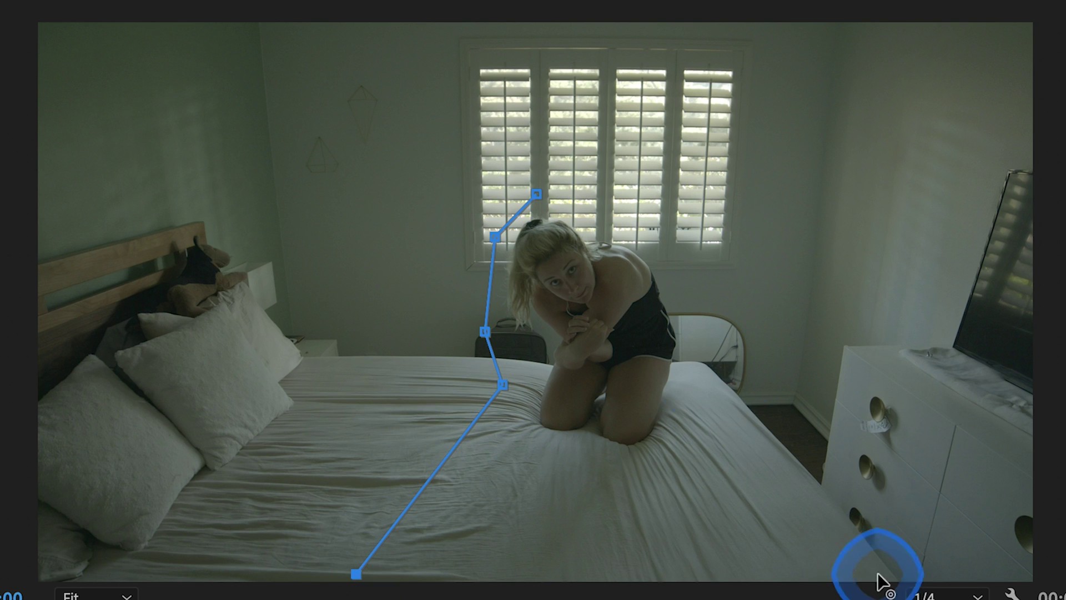
pyautogui.click(698, 357)
pyautogui.click(678, 267)
pyautogui.click(538, 193)
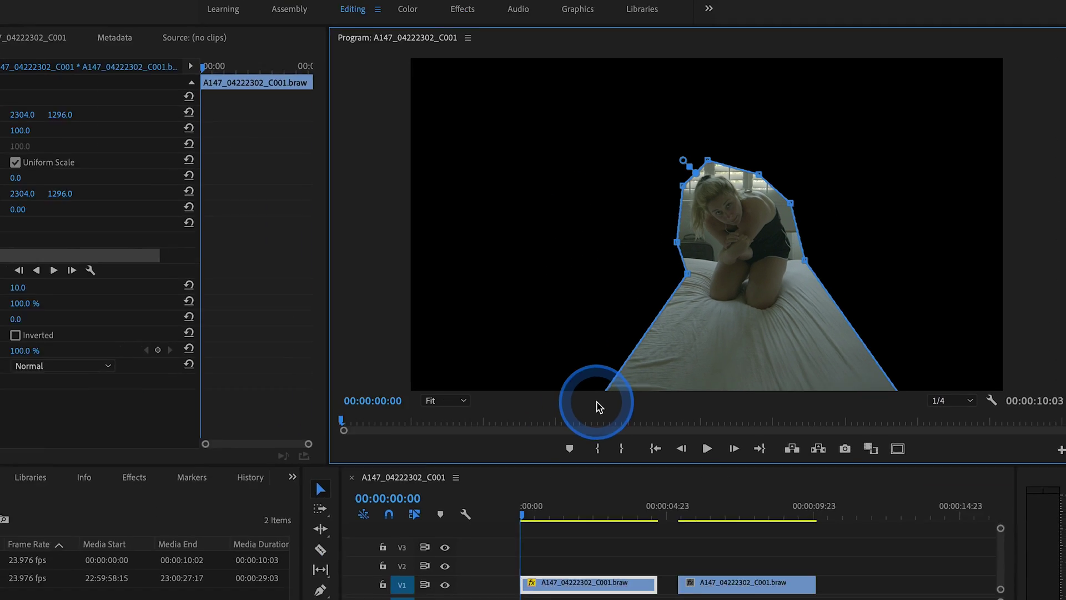
# Invert the mask and set its feather to 100.
pyautogui.click(54, 271)
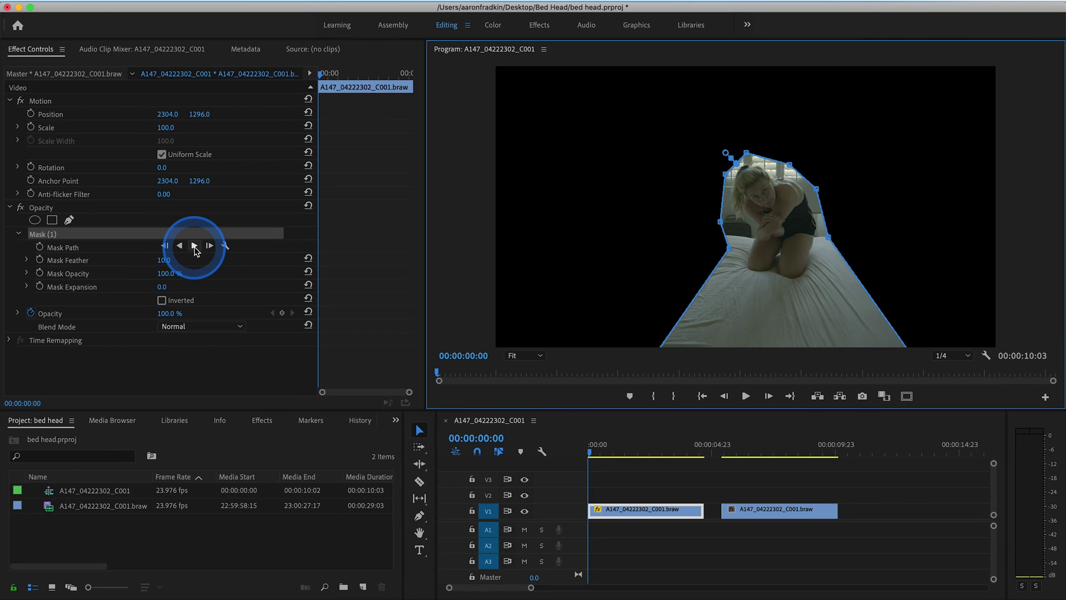
pyautogui.click(162, 300)
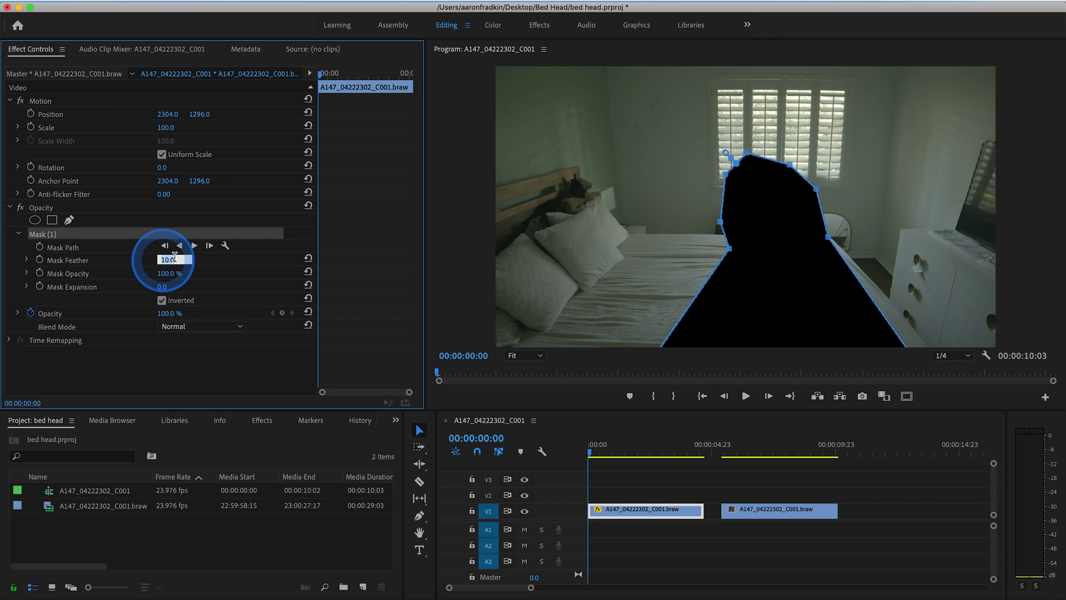
pyautogui.write('100')
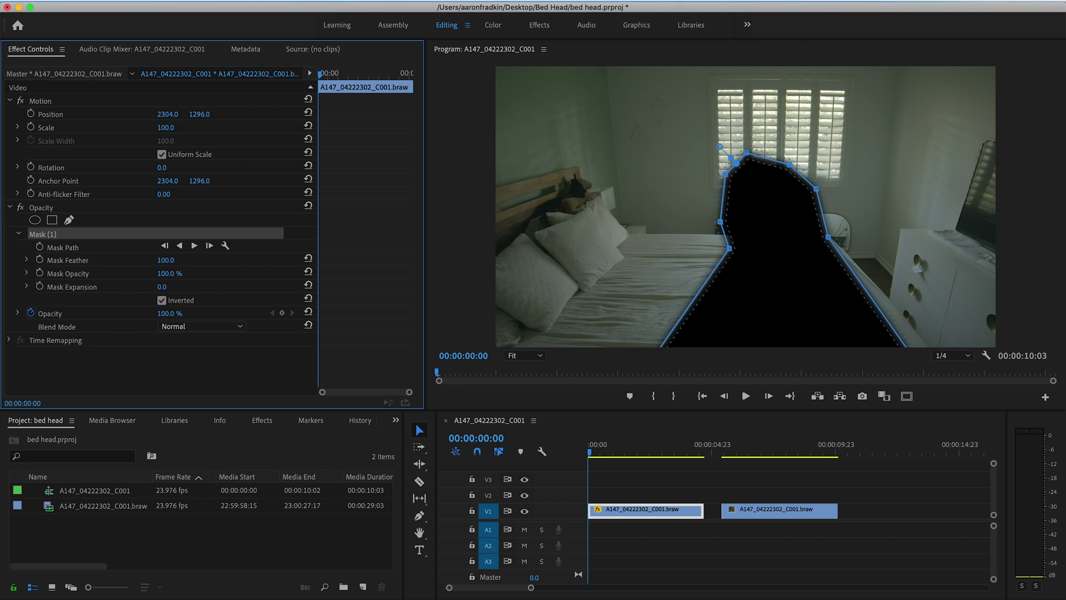
pyautogui.click(533, 439)
# Move the masked clip to V2, slide the empty-bed clip to V1's start, and preview.
pyautogui.moveTo(629, 511); pyautogui.dragTo(626, 496)
pyautogui.moveTo(777, 517); pyautogui.dragTo(640, 519)
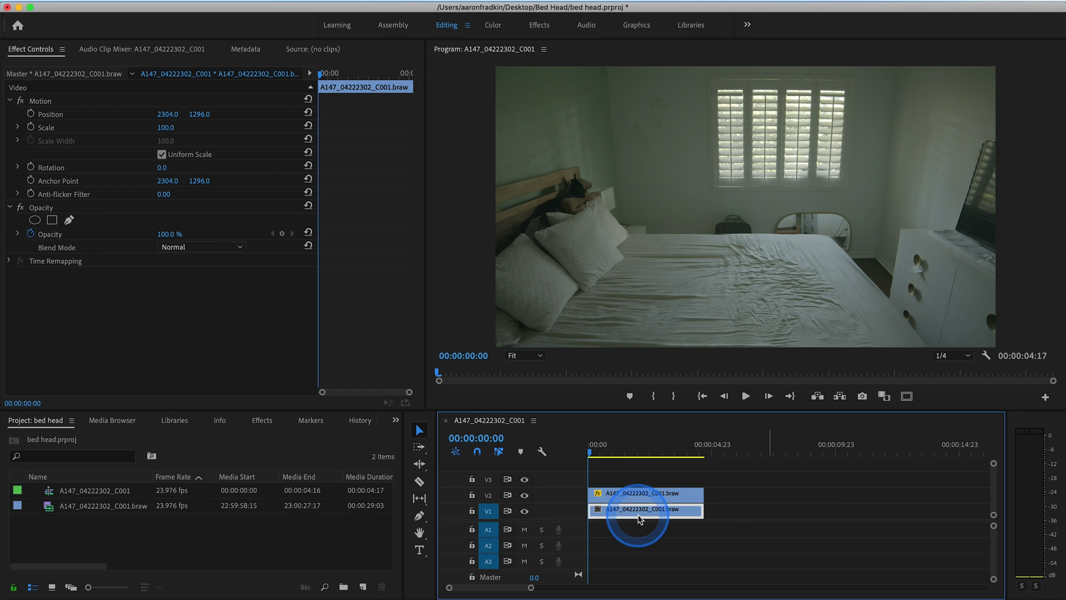
pyautogui.click(637, 520)
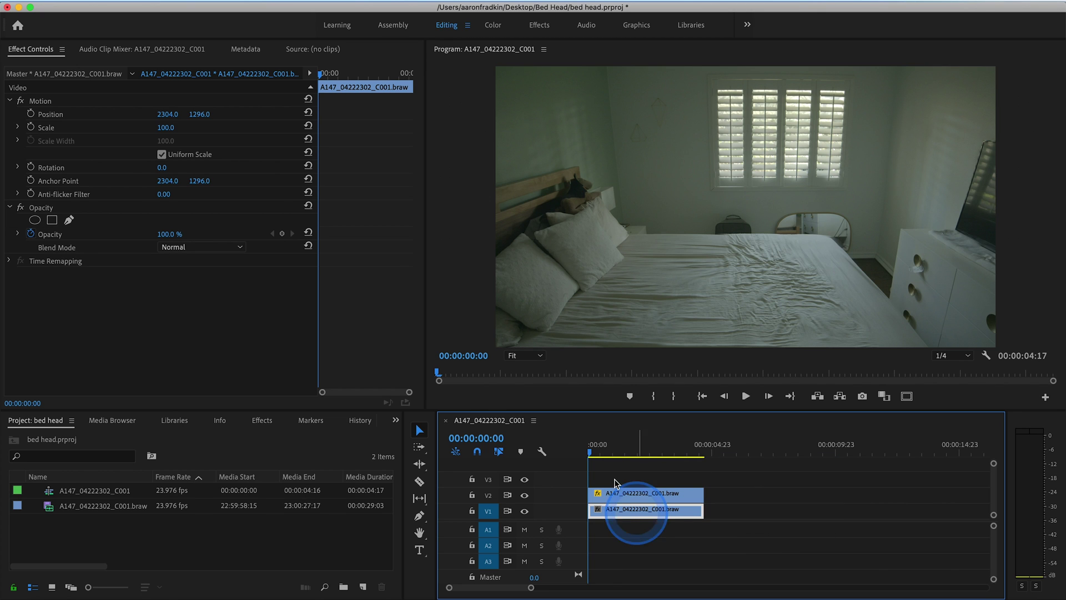
pyautogui.moveTo(590, 453); pyautogui.dragTo(624, 450)
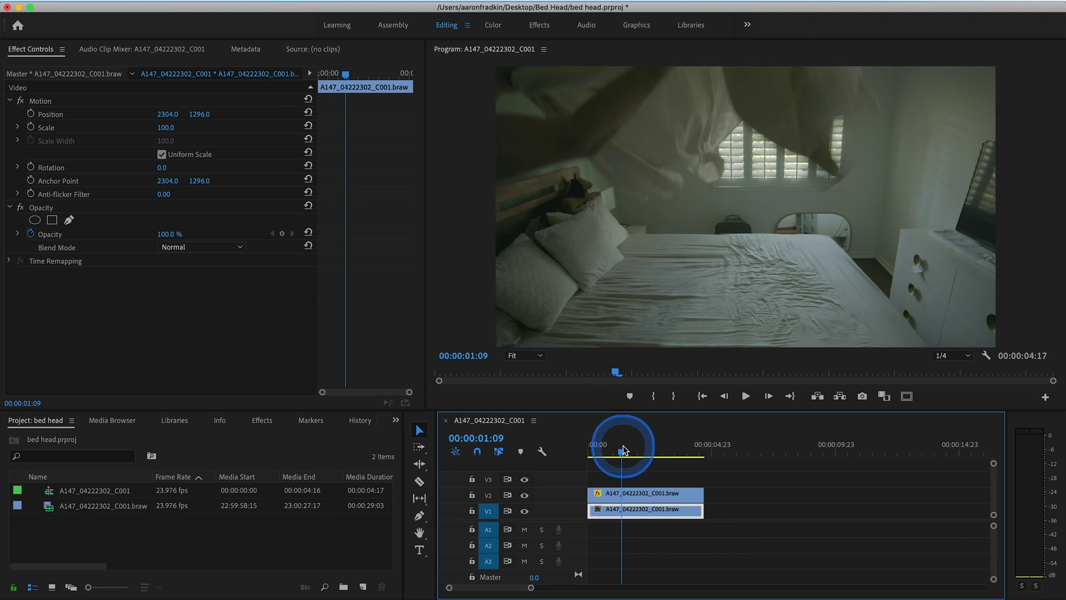
# Select the V2 clip's Mask (1) and set a Mask Path keyframe at this frame.
pyautogui.click(623, 492)
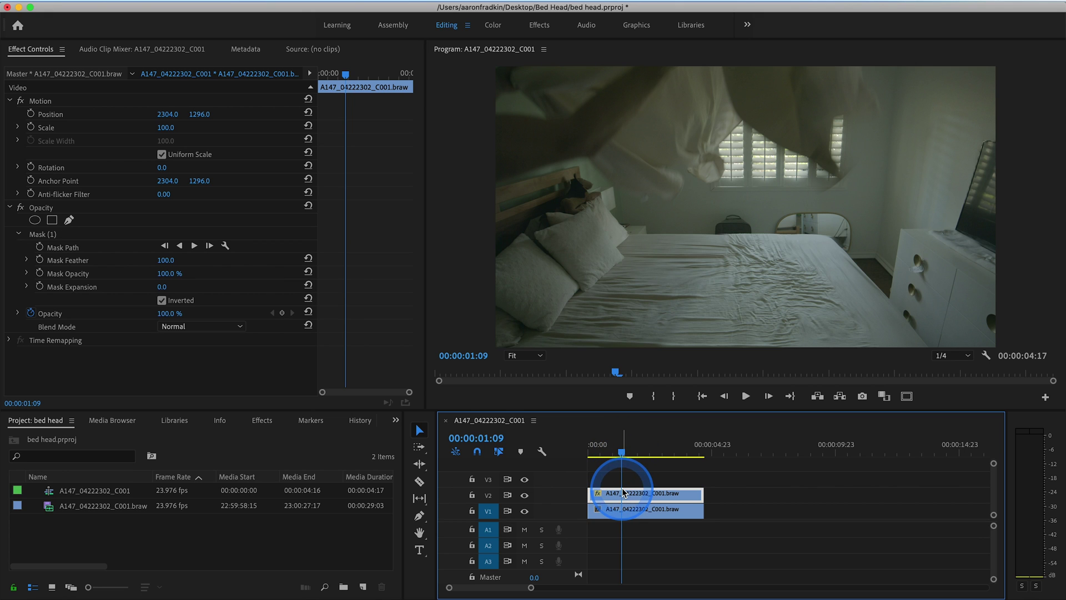
pyautogui.click(155, 278)
pyautogui.click(57, 238)
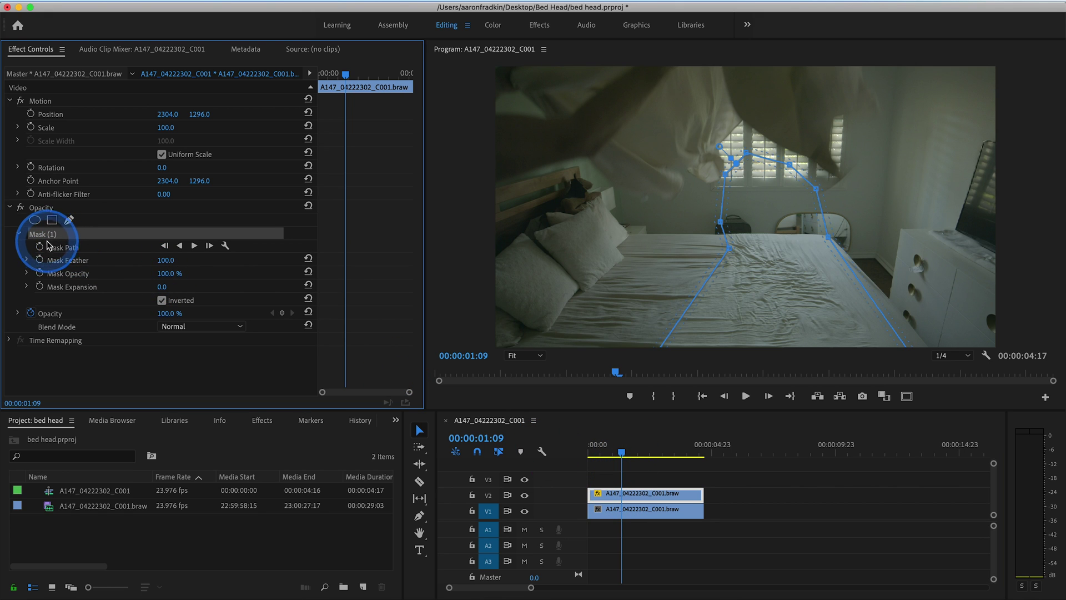
pyautogui.click(40, 247)
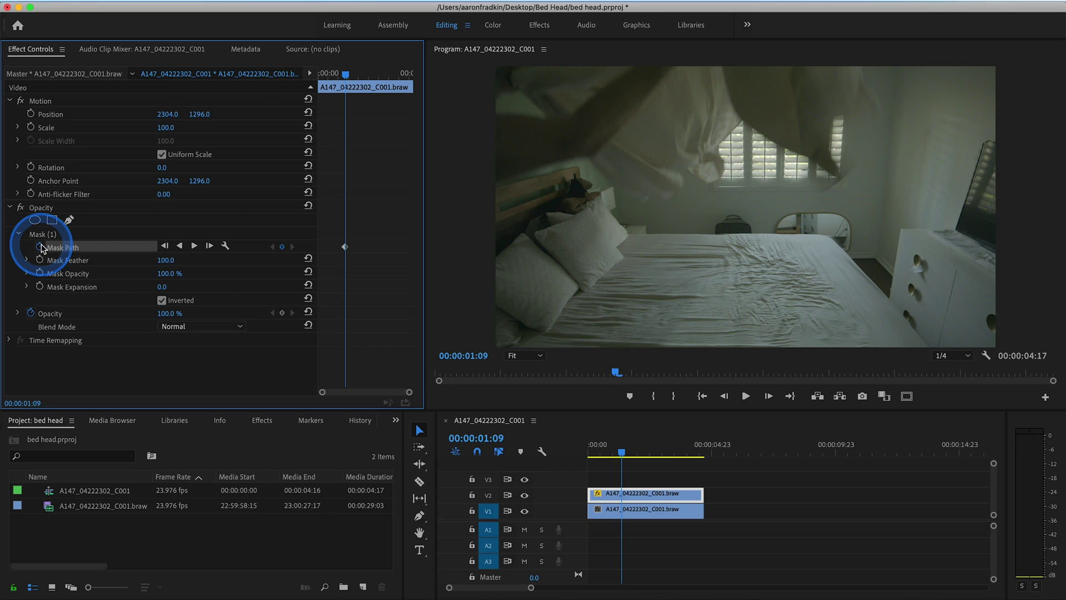
pyautogui.click(43, 235)
# Step forward frame by frame, pulling the mask's upper points down onto the bed.
pyautogui.press('Right')
pyautogui.press('Right')
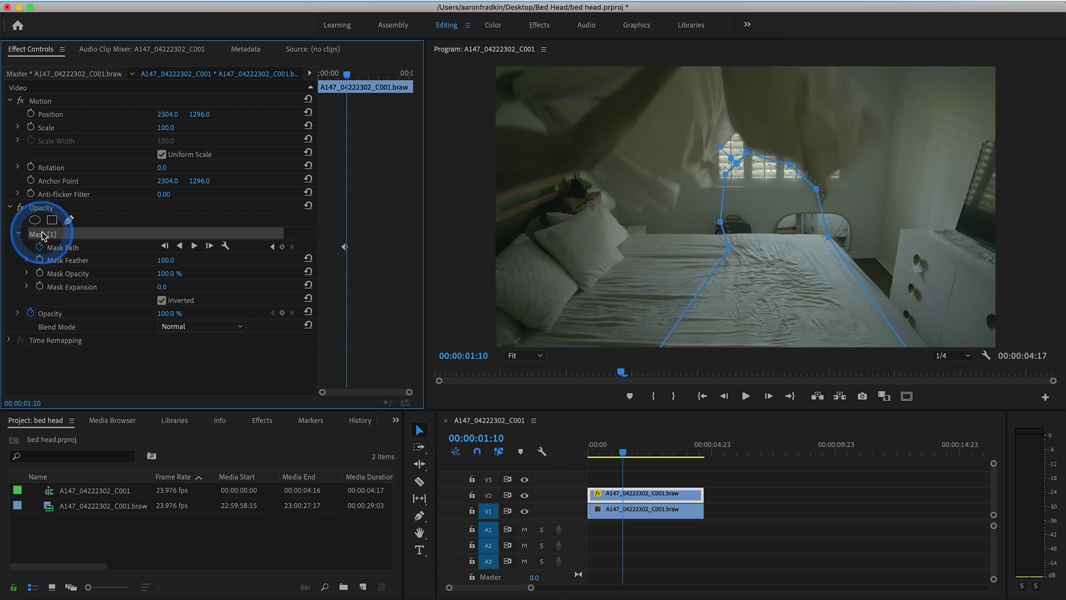
pyautogui.click(520, 173)
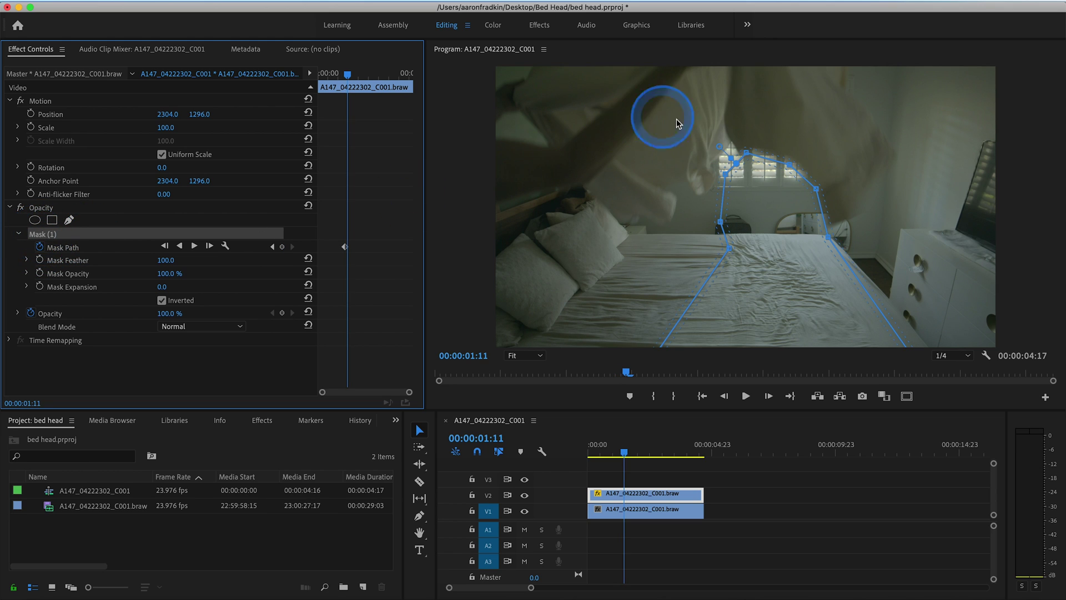
pyautogui.click(699, 133)
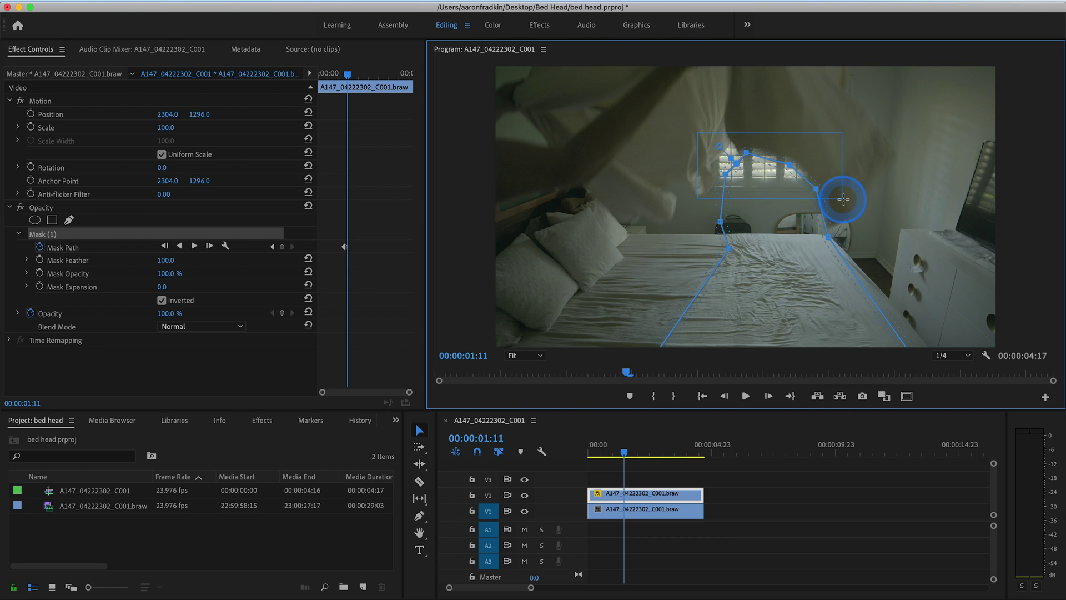
pyautogui.moveTo(784, 180); pyautogui.dragTo(769, 236)
pyautogui.press('Right')
pyautogui.press('Right')
pyautogui.moveTo(730, 177); pyautogui.dragTo(774, 326)
pyautogui.press('Right')
pyautogui.press('Right')
pyautogui.press('Right')
pyautogui.press('Right')
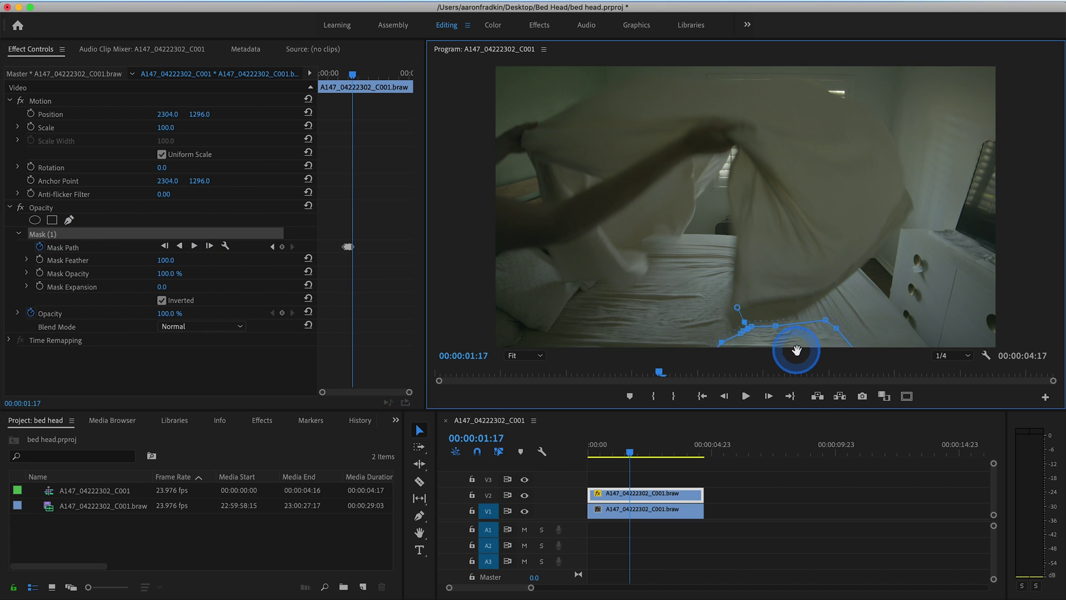
# Return to the sequence start and play back the vanishing sheet effect.
pyautogui.press('Delete')
pyautogui.click(542, 443)
pyautogui.press('Home')
pyautogui.press('space')
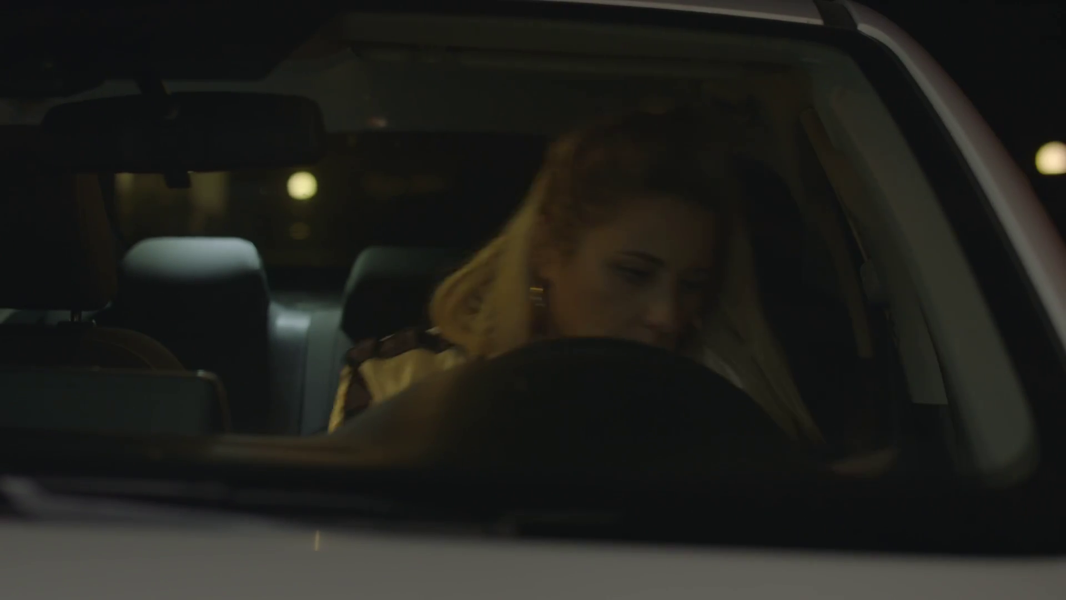
# Open the portal project and scrub the doorway clips through to 00:00:18:02.
pyautogui.click(626, 419)
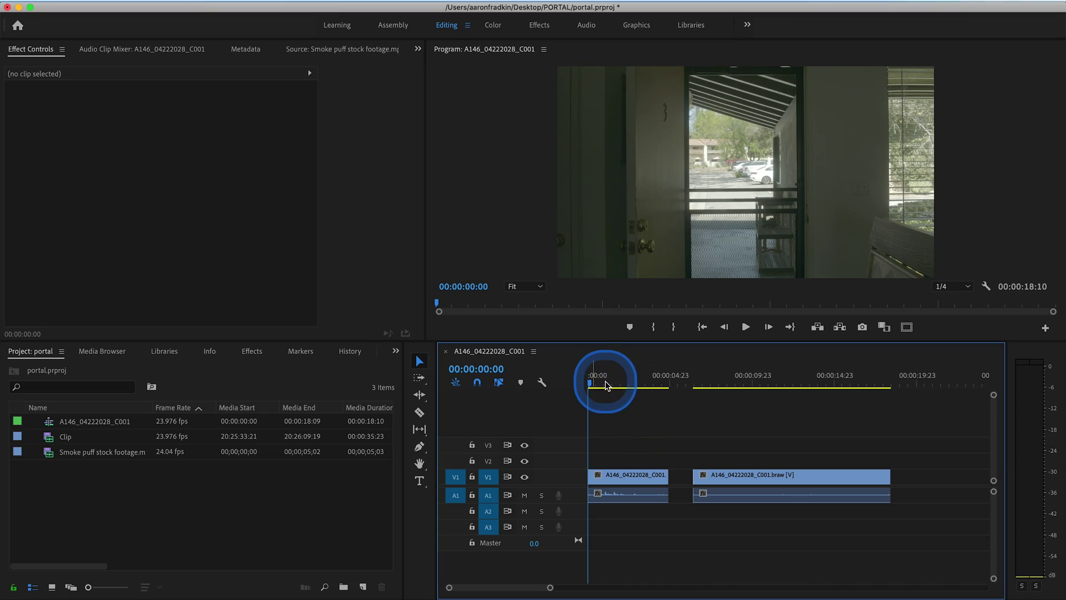
pyautogui.moveTo(594, 385); pyautogui.dragTo(887, 377)
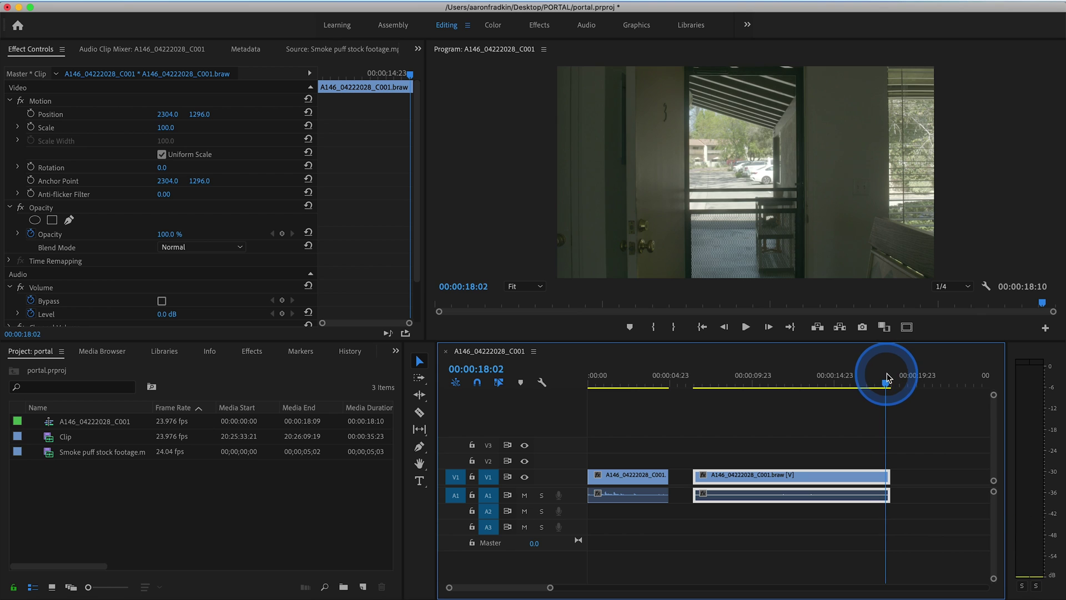
pyautogui.click(638, 384)
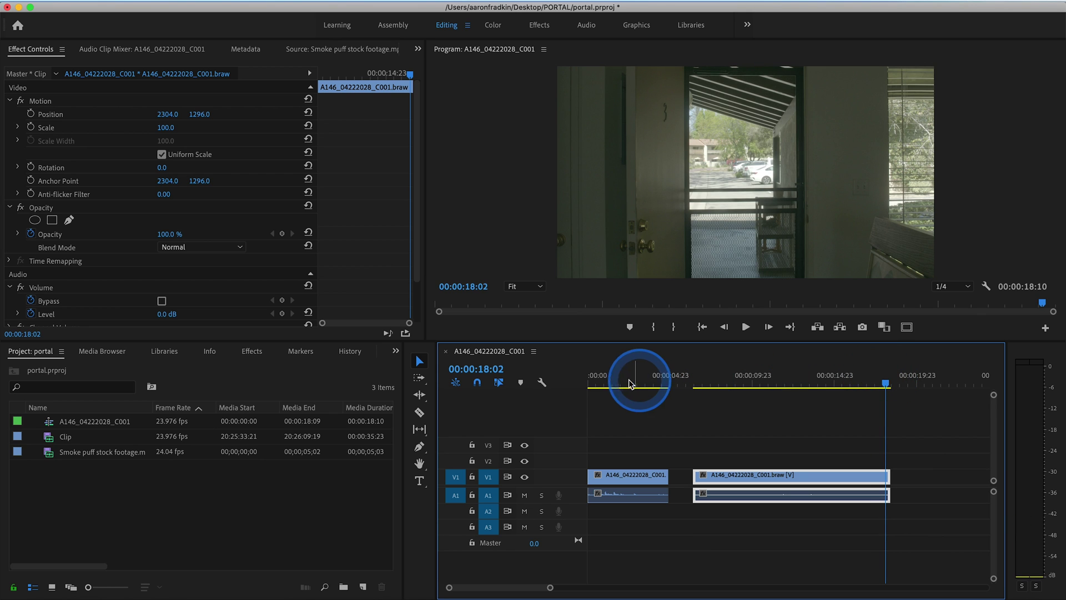
# Play the doorway footage and trim the first clip's end and the next clip's start.
pyautogui.click(601, 381)
pyautogui.press('space')
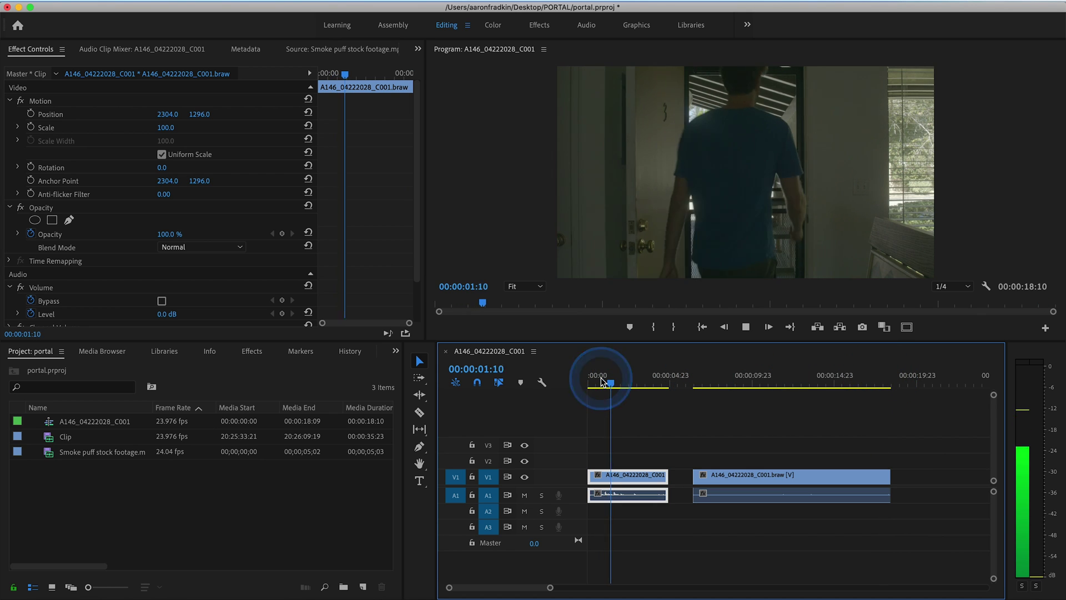
pyautogui.press('space')
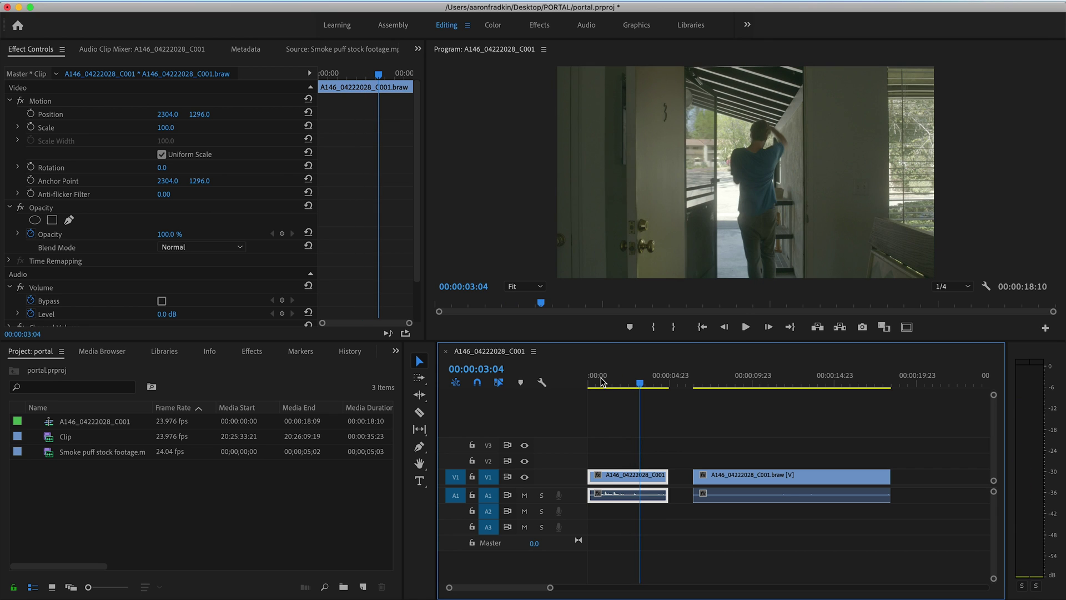
pyautogui.press('Right')
pyautogui.press('Right')
pyautogui.press('Right')
pyautogui.press('Right')
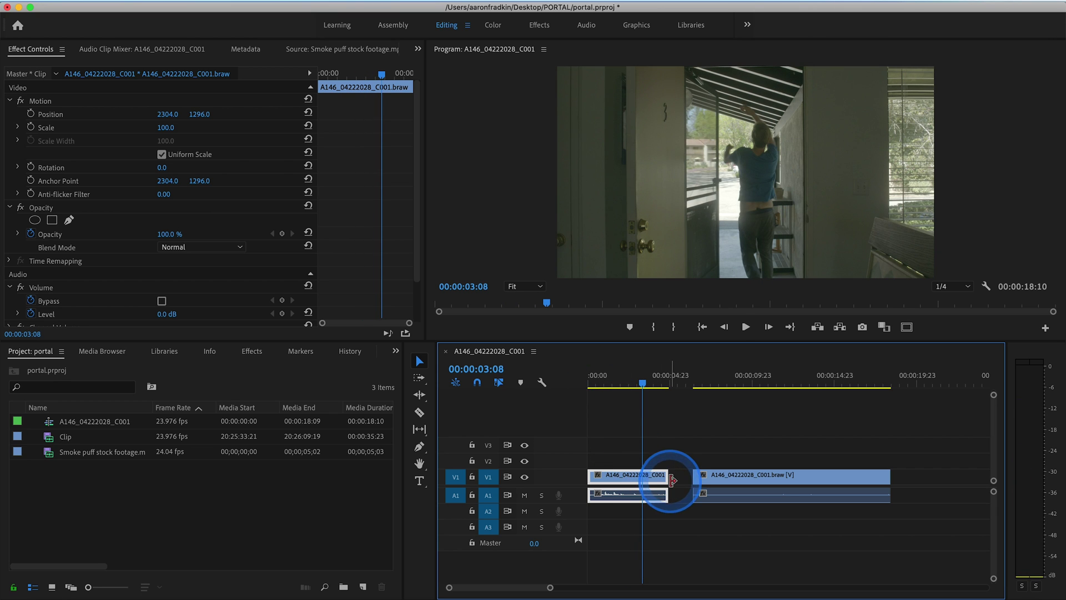
pyautogui.moveTo(672, 480); pyautogui.dragTo(648, 481)
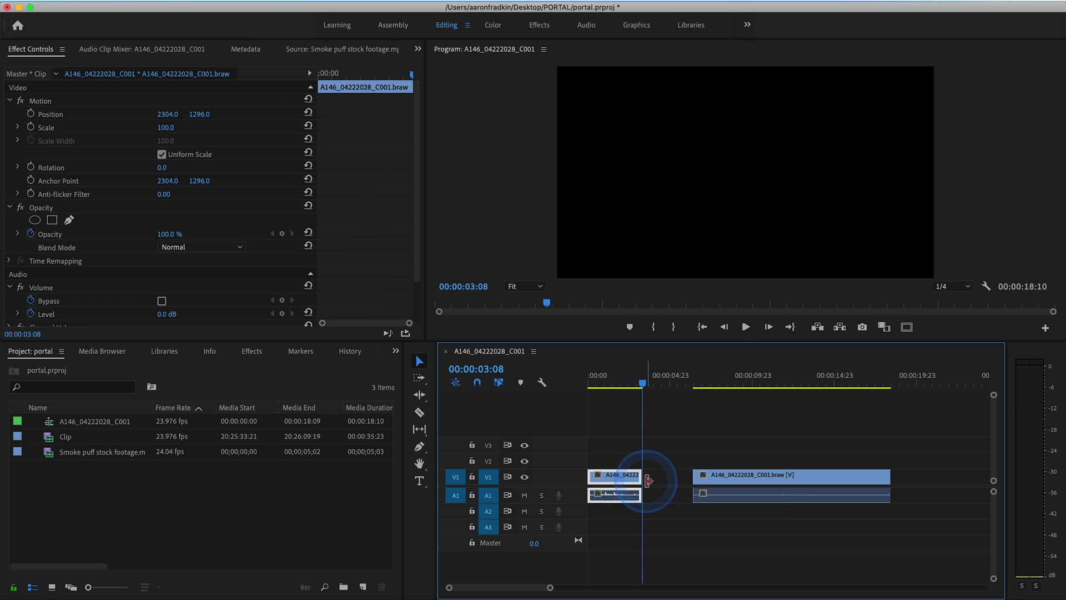
pyautogui.moveTo(696, 385); pyautogui.dragTo(789, 382)
pyautogui.click(673, 501)
pyautogui.moveTo(689, 478)
pyautogui.mouseDown()
pyautogui.moveTo(782, 476)
pyautogui.moveTo(671, 481)
pyautogui.mouseUp()
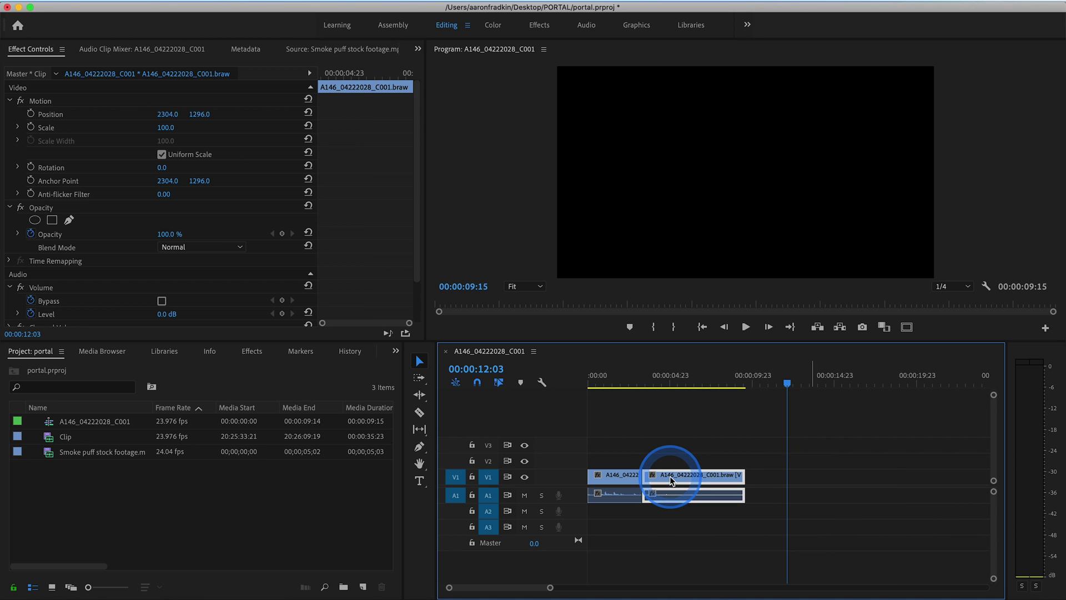
# Play back the trim, zoom the timeline, and ripple-shorten the first clip.
pyautogui.click(606, 380)
pyautogui.press('space')
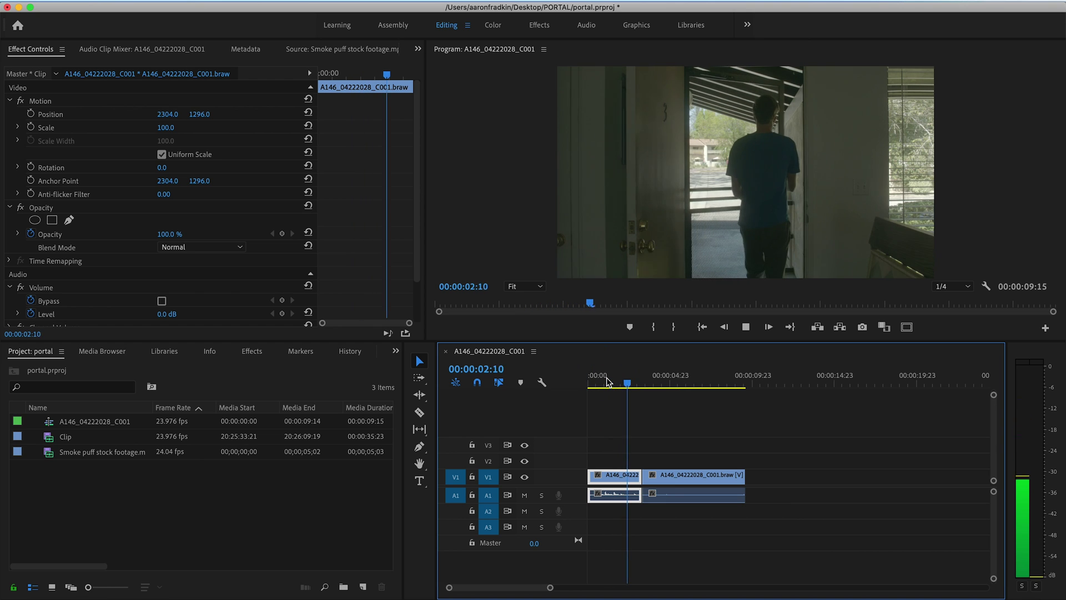
pyautogui.moveTo(550, 588); pyautogui.dragTo(523, 588)
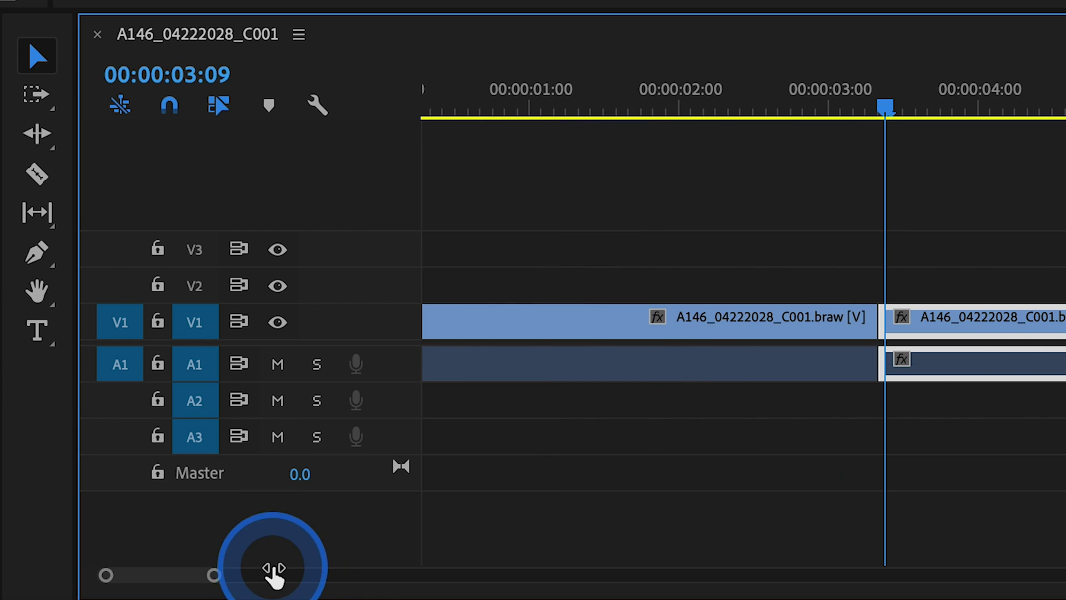
pyautogui.moveTo(877, 319); pyautogui.dragTo(852, 319)
pyautogui.click(705, 89)
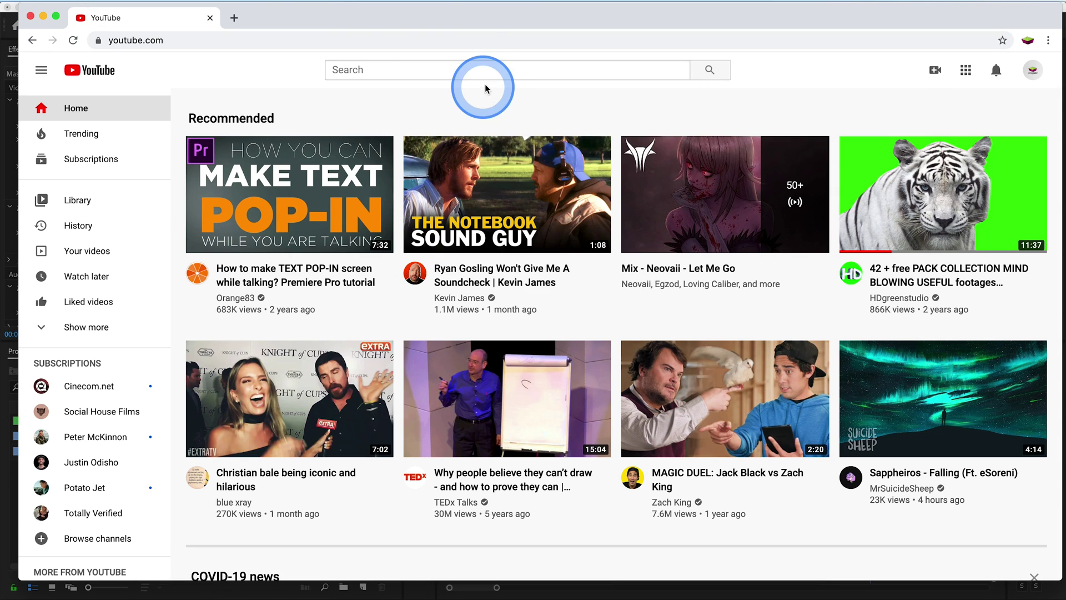
# Search YouTube for 'smoke puff overlay' and load the Smoke puff clip for preview.
pyautogui.click(487, 72)
pyautogui.write('smoke puff overlay')
pyautogui.press('Return')
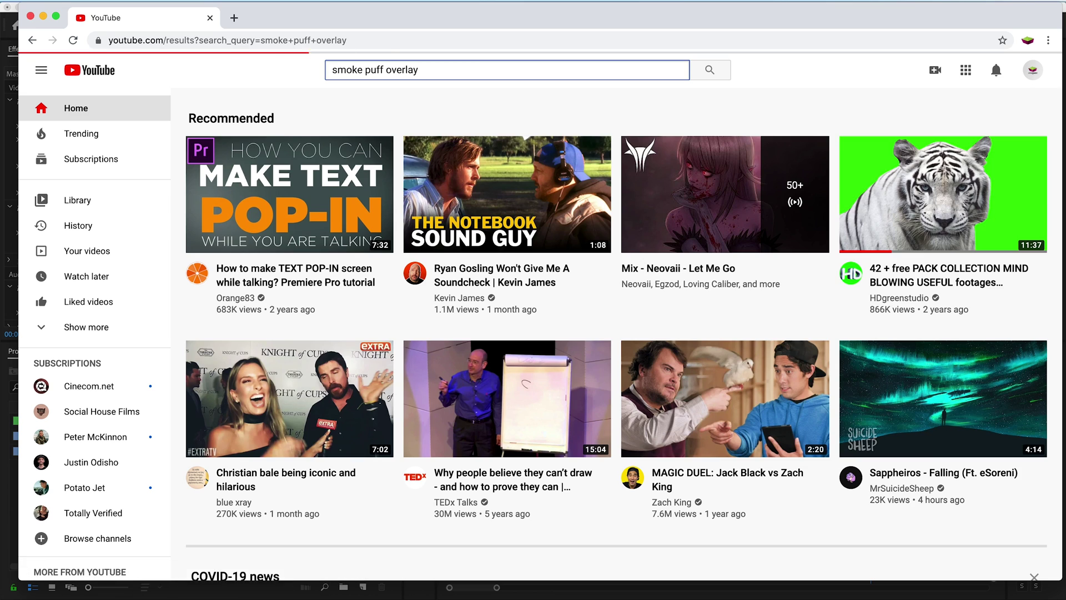
pyautogui.click(438, 259)
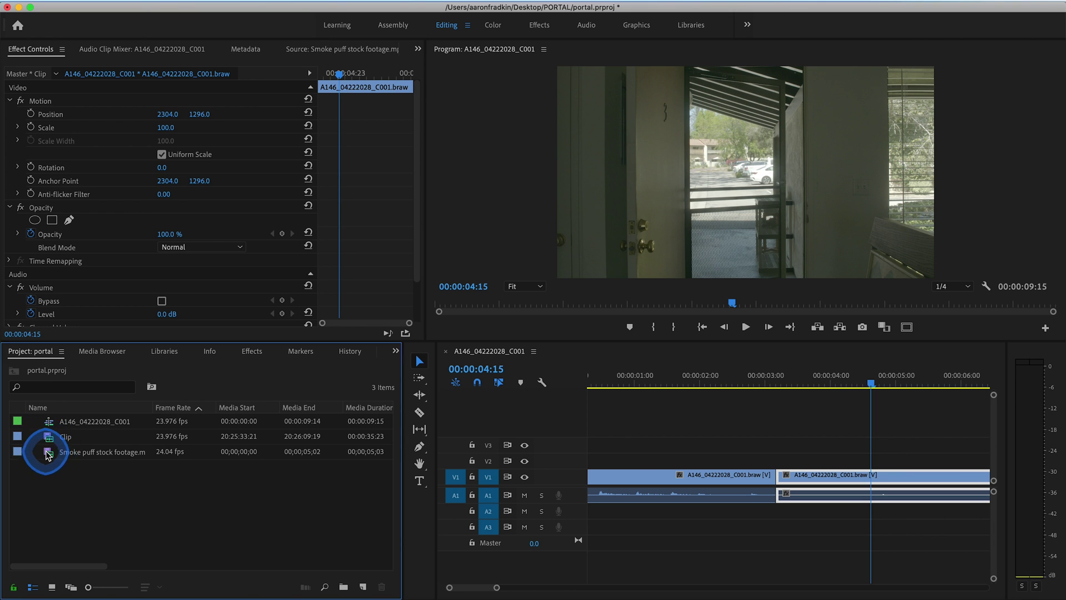
pyautogui.doubleClick(48, 451)
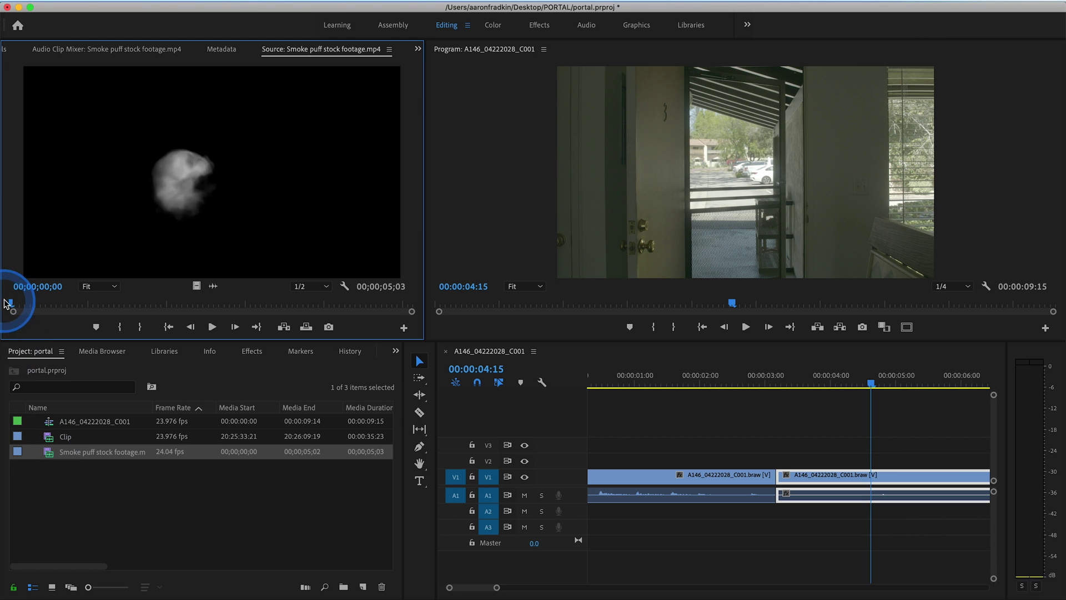
# Play the smoke footage, then place it on V2 over the doorway cut.
pyautogui.press('space')
pyautogui.moveTo(196, 285); pyautogui.dragTo(772, 461)
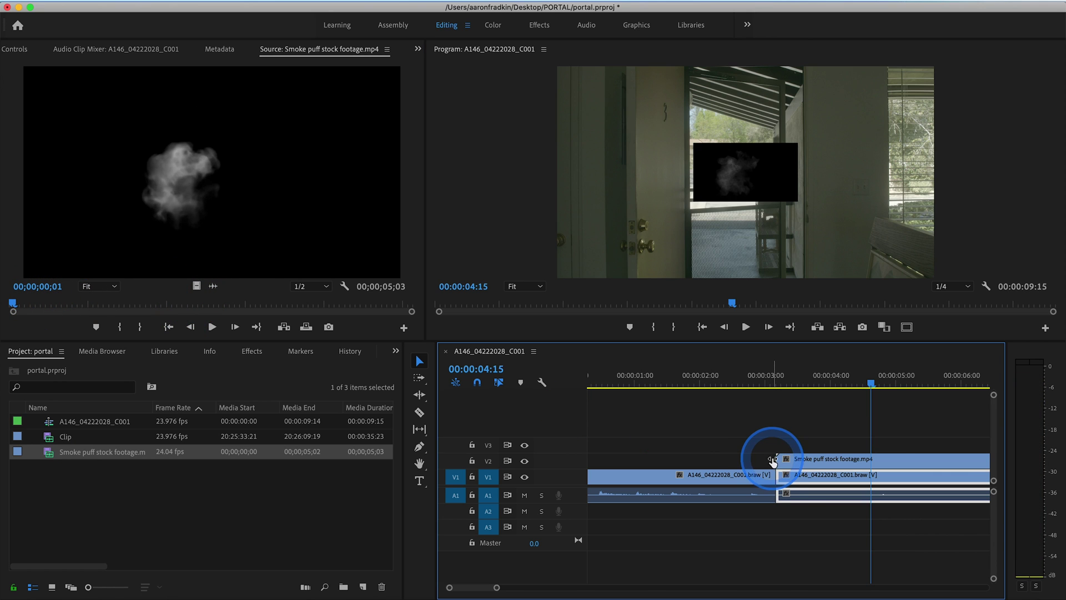
pyautogui.click(810, 460)
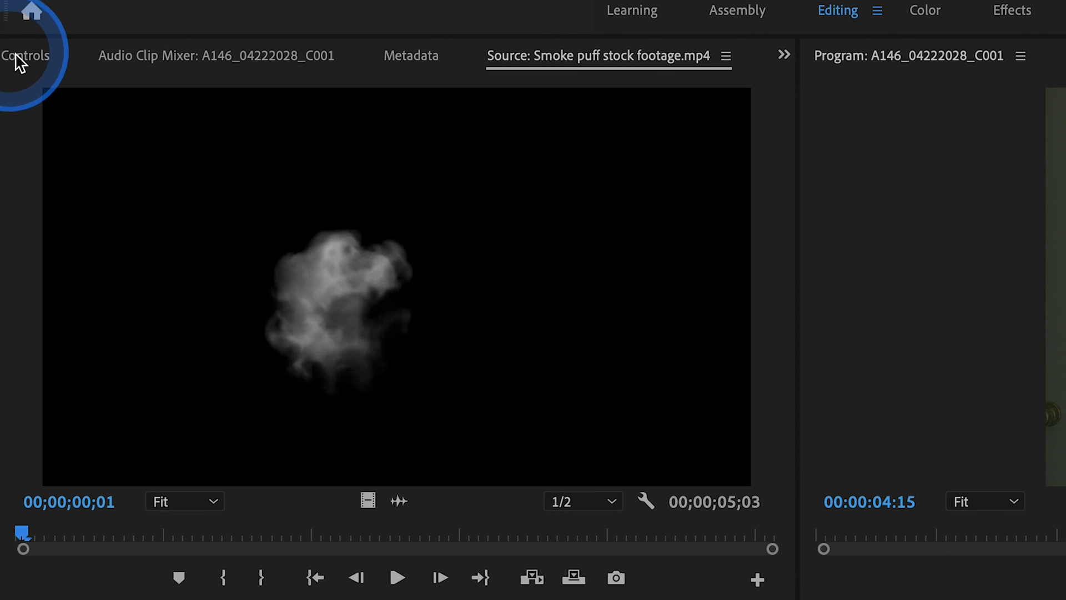
# Set the smoke clip's Blend Mode to Screen and its Scale to 484.
pyautogui.click(13, 50)
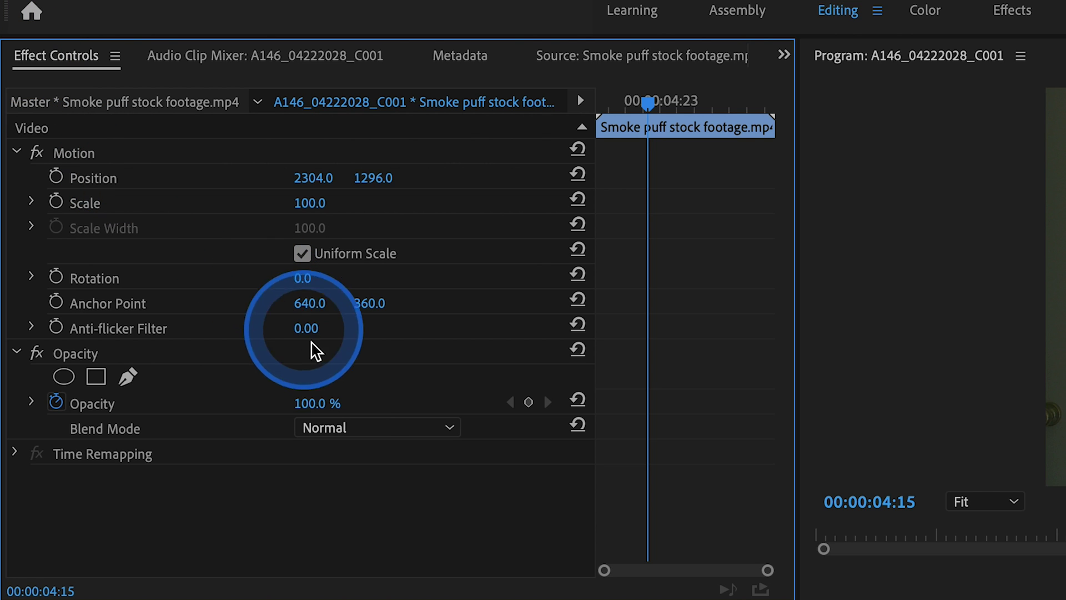
pyautogui.click(381, 429)
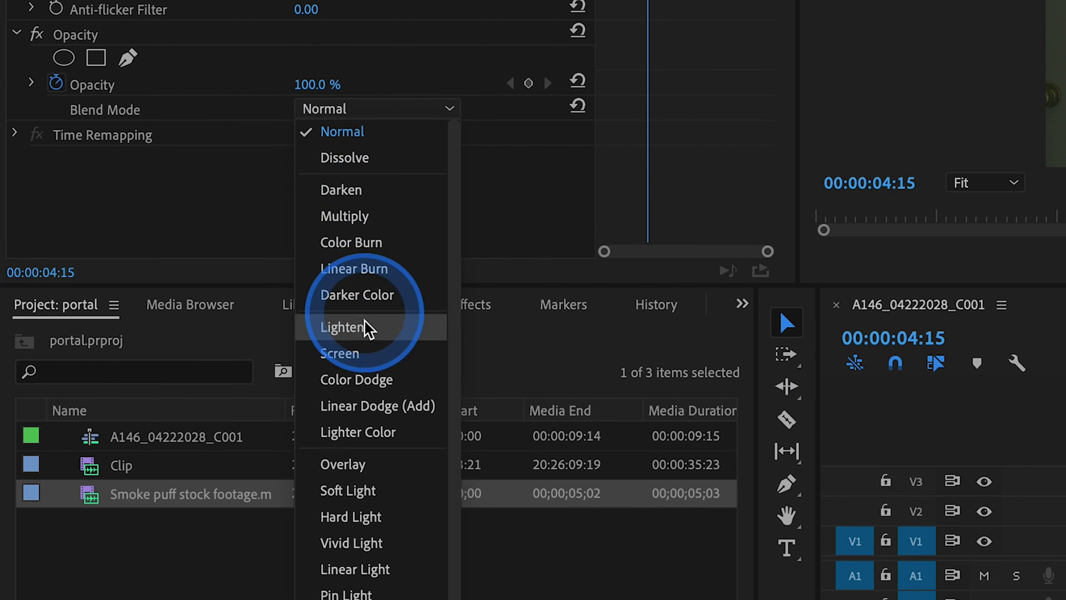
pyautogui.click(368, 488)
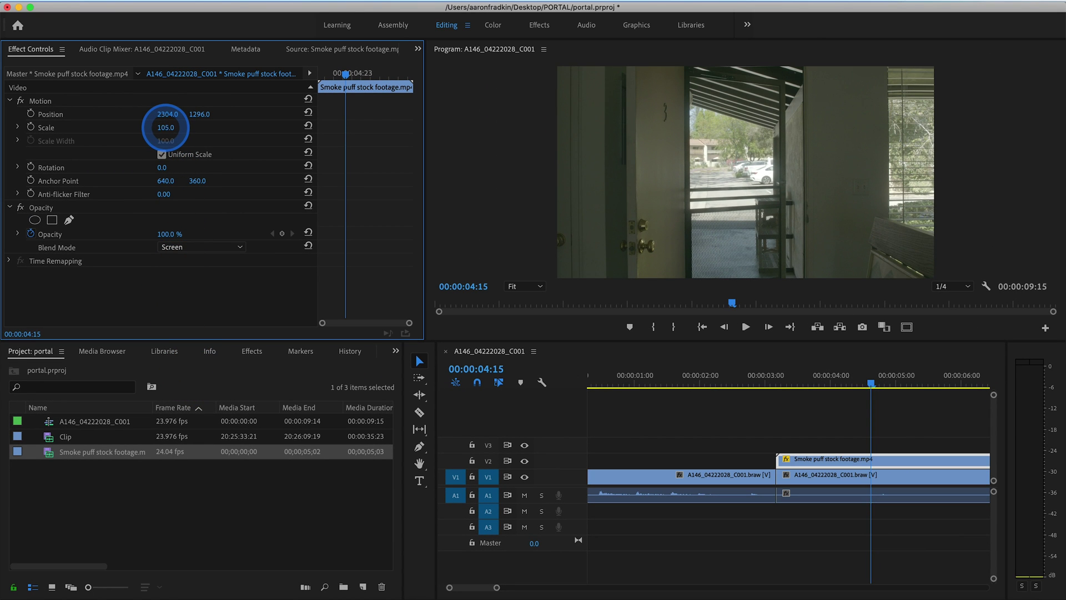
pyautogui.moveTo(165, 127); pyautogui.dragTo(166, 127)
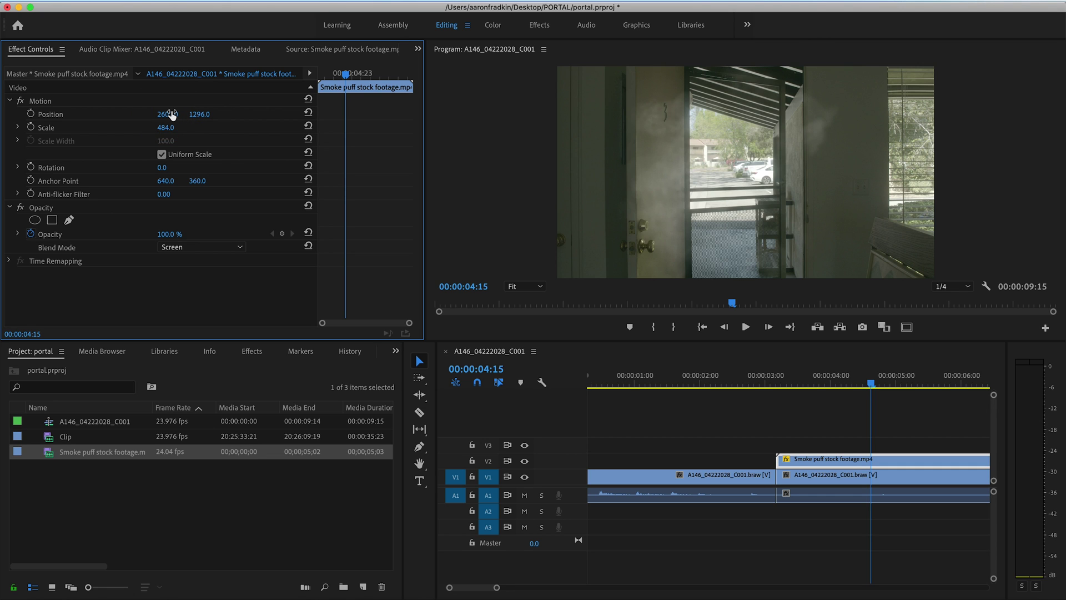
# Mask the smoke to the doorway opening with feather 15 and play it back.
pyautogui.click(69, 222)
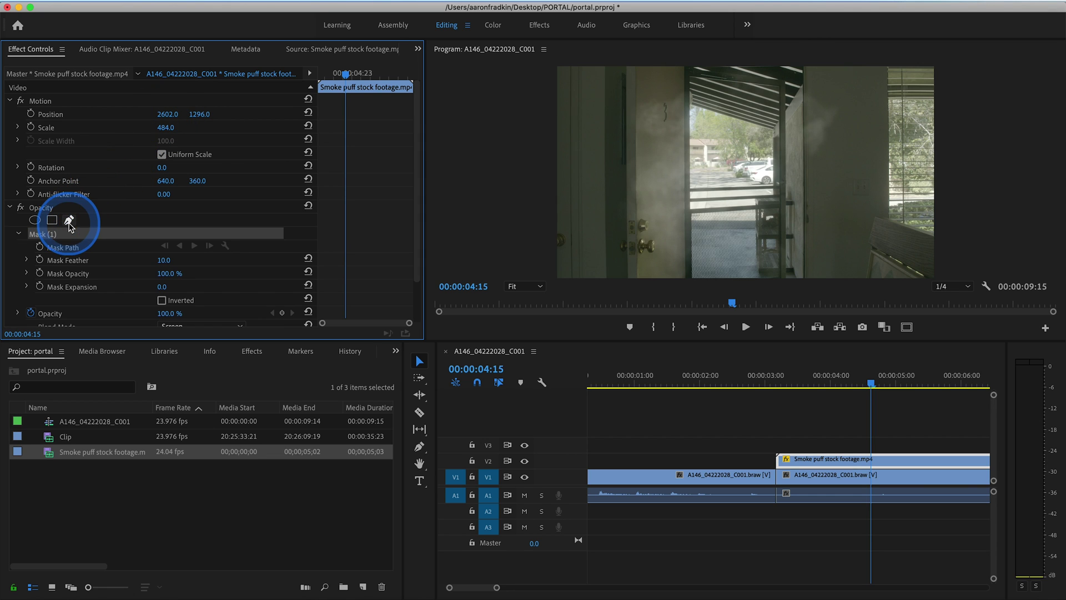
pyautogui.click(687, 69)
pyautogui.click(805, 69)
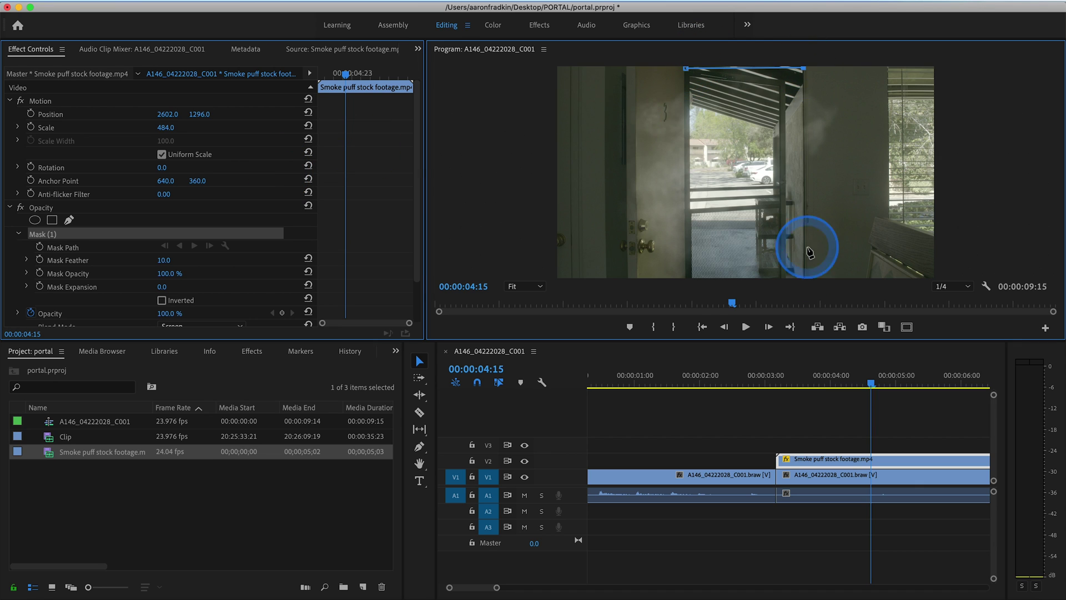
pyautogui.click(686, 69)
pyautogui.click(168, 259)
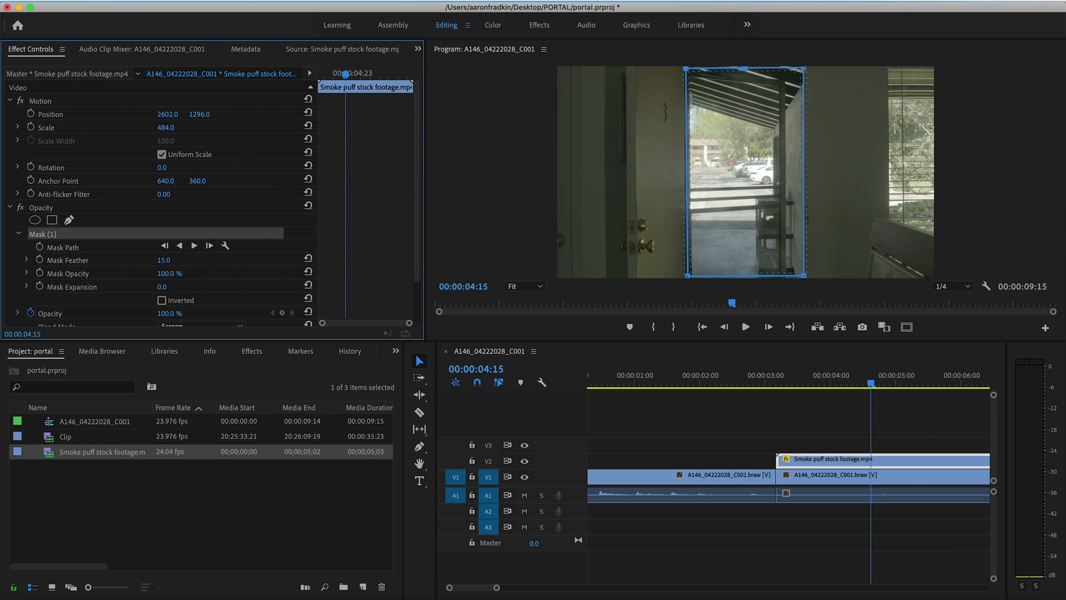
pyautogui.press('space')
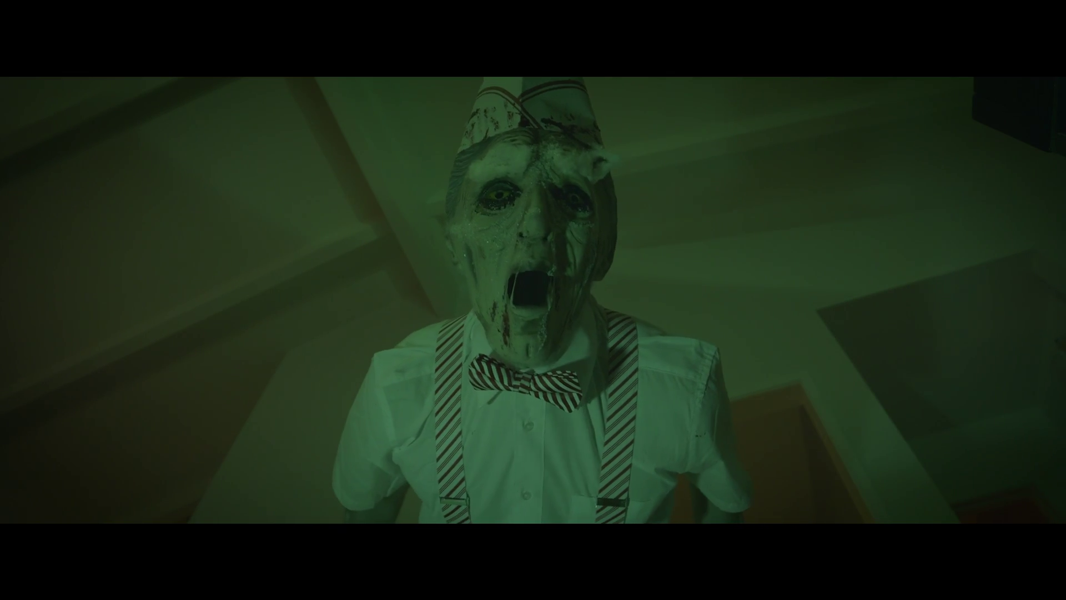
# Open the Fridge sequence, scrub the playhead, and select the Fridge-plate clip on V1.
pyautogui.click(625, 466)
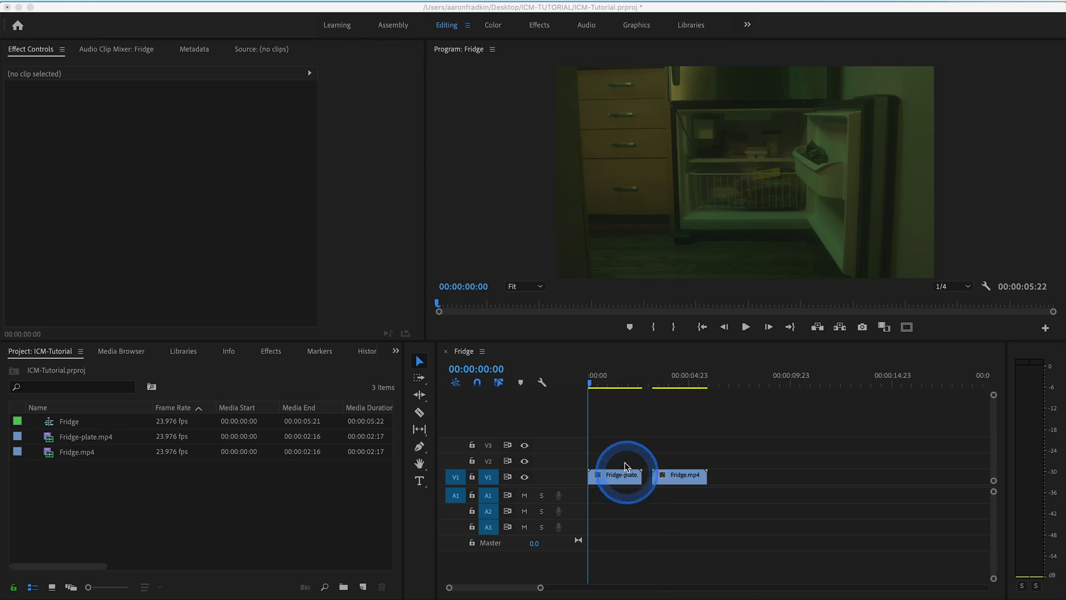
pyautogui.click(593, 382)
pyautogui.moveTo(593, 382); pyautogui.dragTo(697, 381)
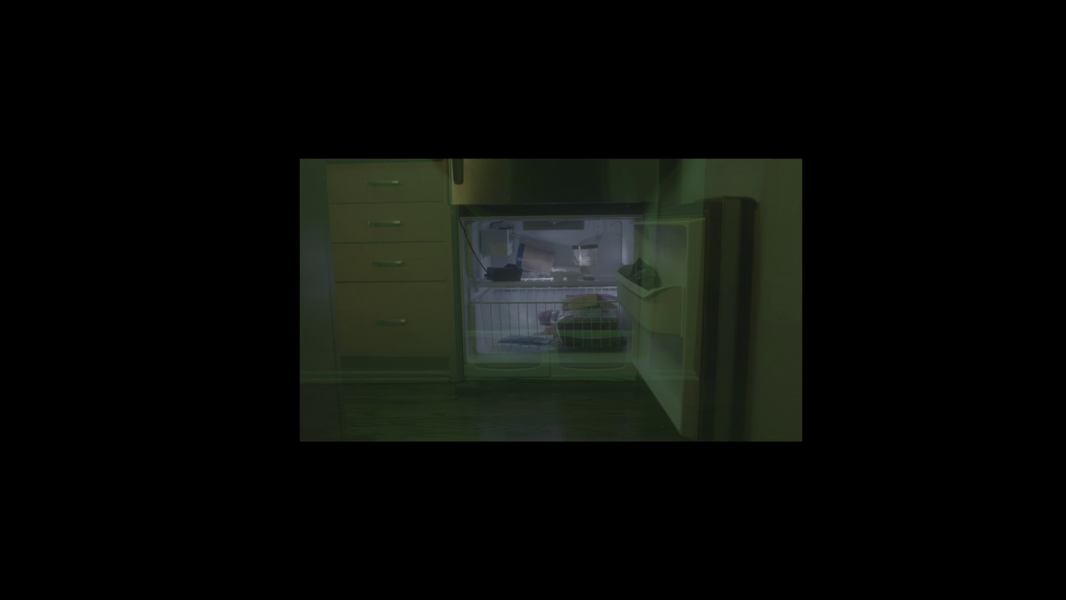
pyautogui.click(598, 452)
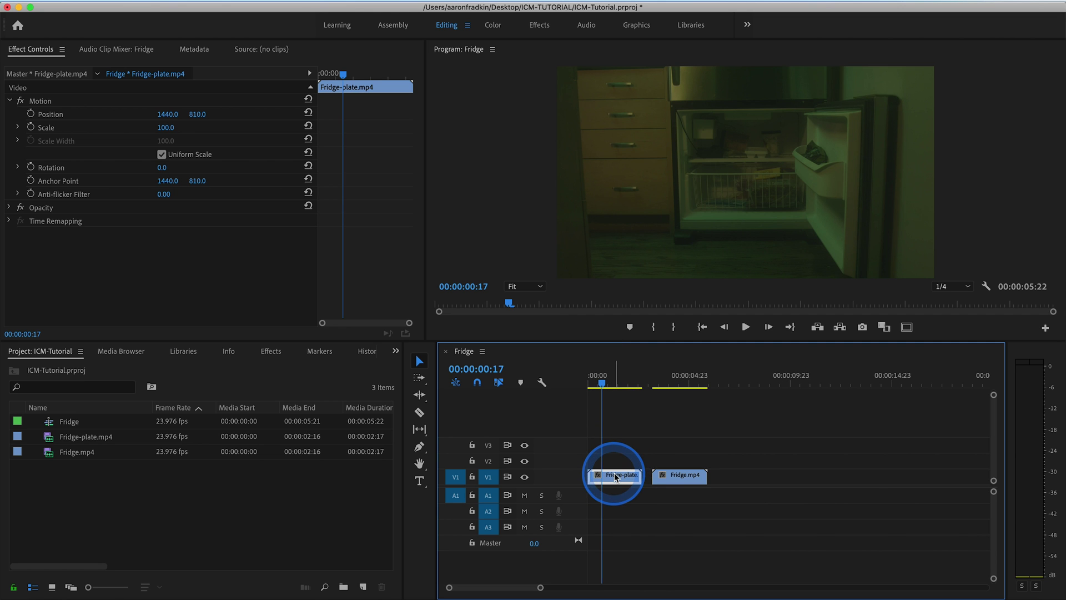
# Draw a closed pen mask under Opacity around the open fridge interior.
pyautogui.click(9, 207)
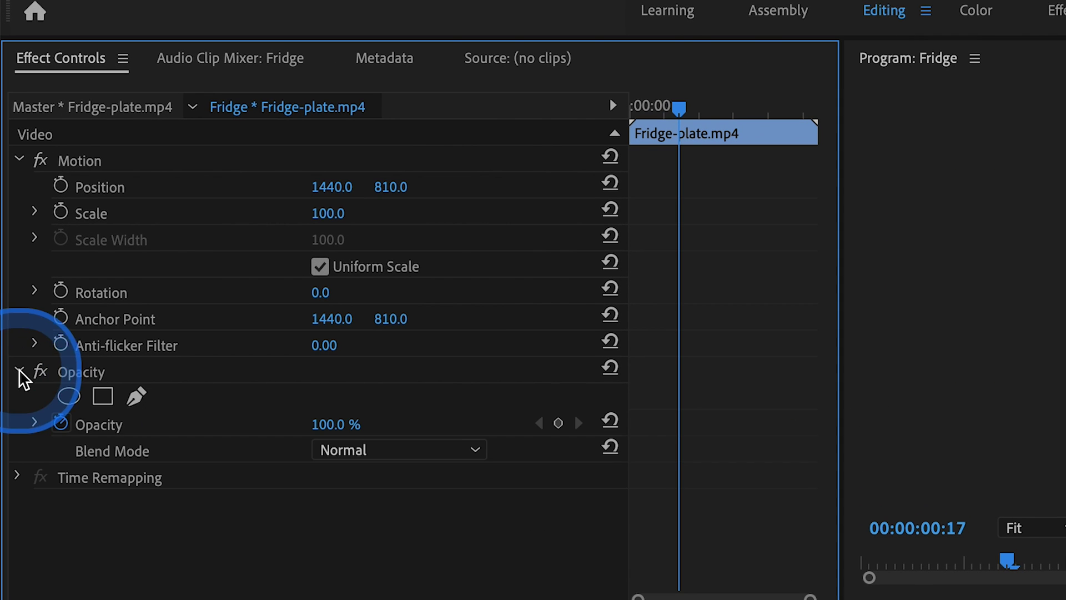
pyautogui.click(138, 397)
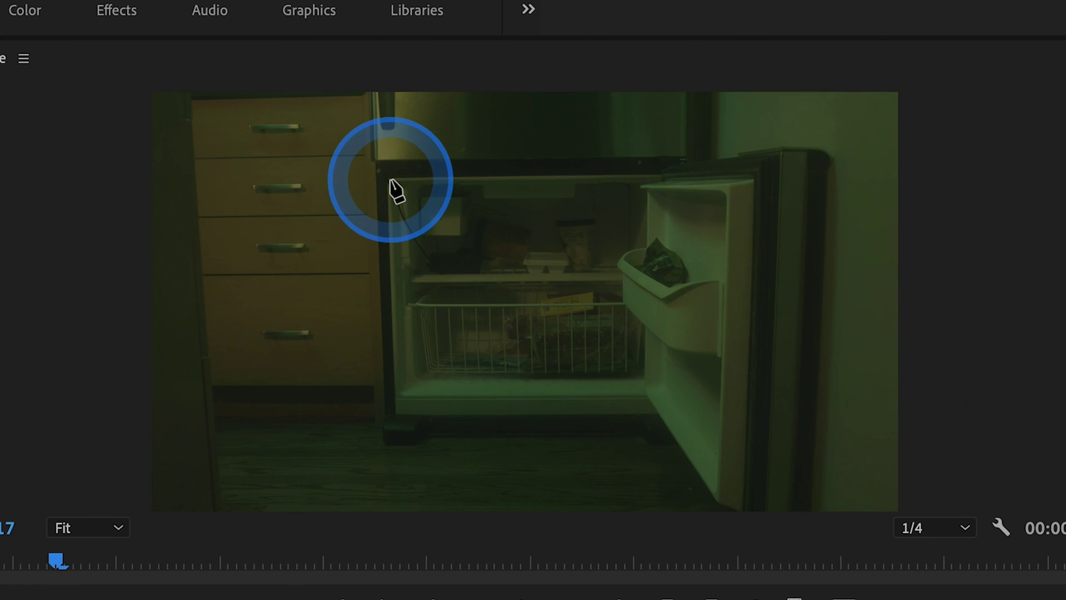
pyautogui.click(391, 180)
pyautogui.click(400, 389)
pyautogui.click(645, 381)
pyautogui.click(645, 326)
pyautogui.click(621, 297)
pyautogui.click(618, 255)
pyautogui.click(645, 178)
pyautogui.click(391, 180)
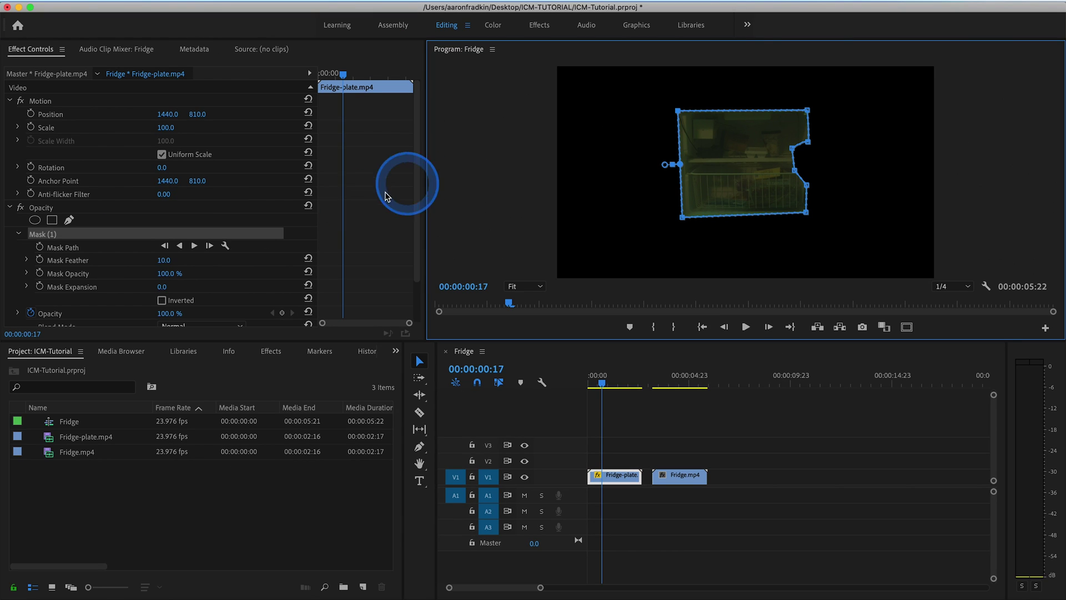
# Set the mask feather to 25 and invert the mask.
pyautogui.click(163, 260)
pyautogui.write('25')
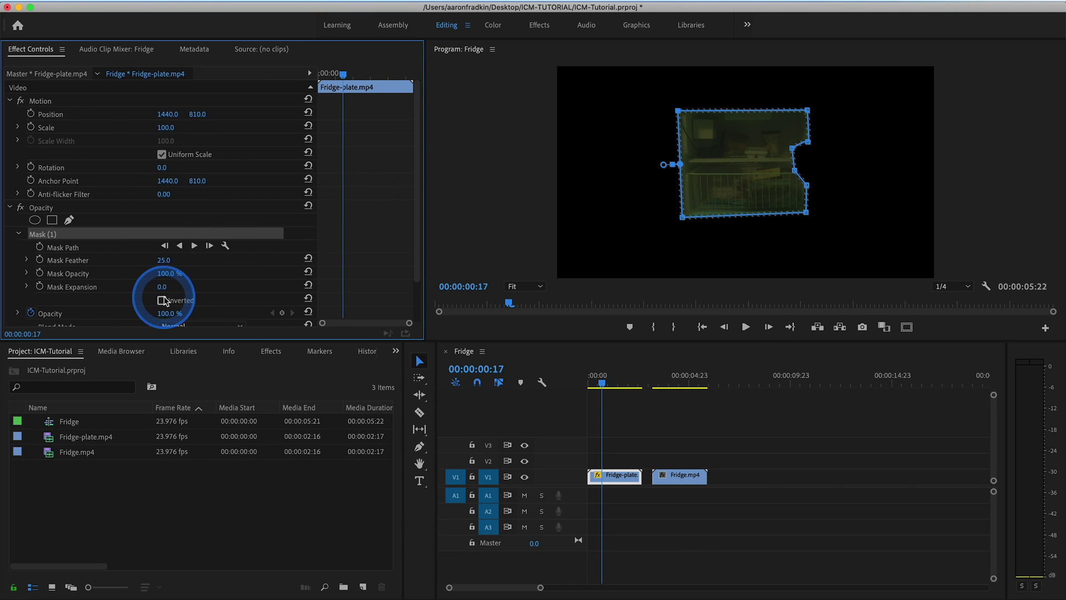
pyautogui.click(162, 301)
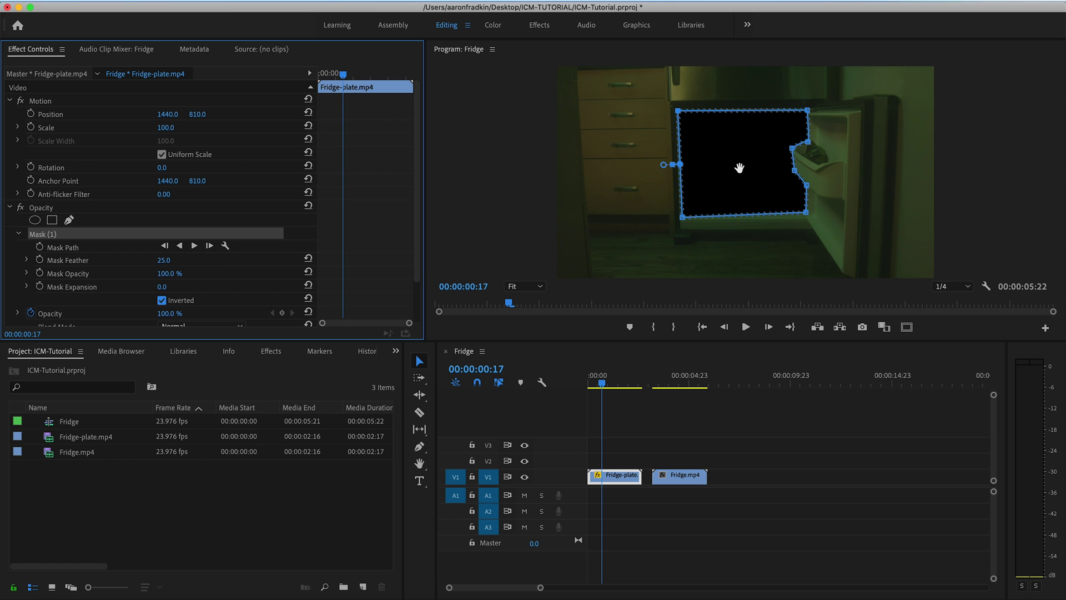
# Move Fridge-plate.mp4 up to V2 and slide Fridge.mp4 to the sequence start on V1 beneath it.
pyautogui.moveTo(614, 474); pyautogui.dragTo(621, 466)
pyautogui.moveTo(684, 477); pyautogui.dragTo(615, 482)
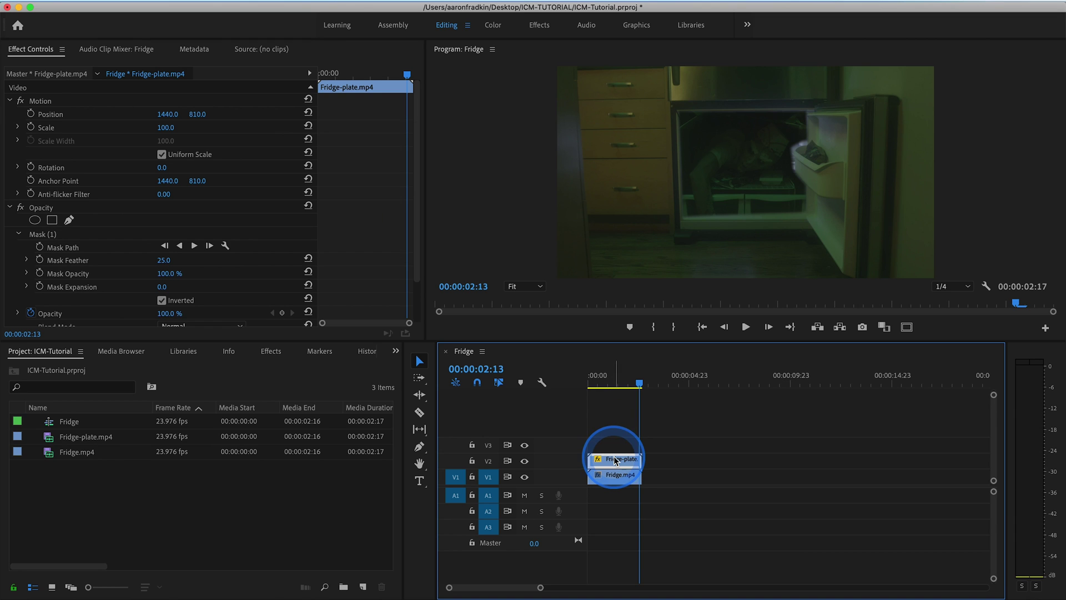
# Select the fridge mask and magnify the Program monitor to 200% around the freezer opening.
pyautogui.click(62, 237)
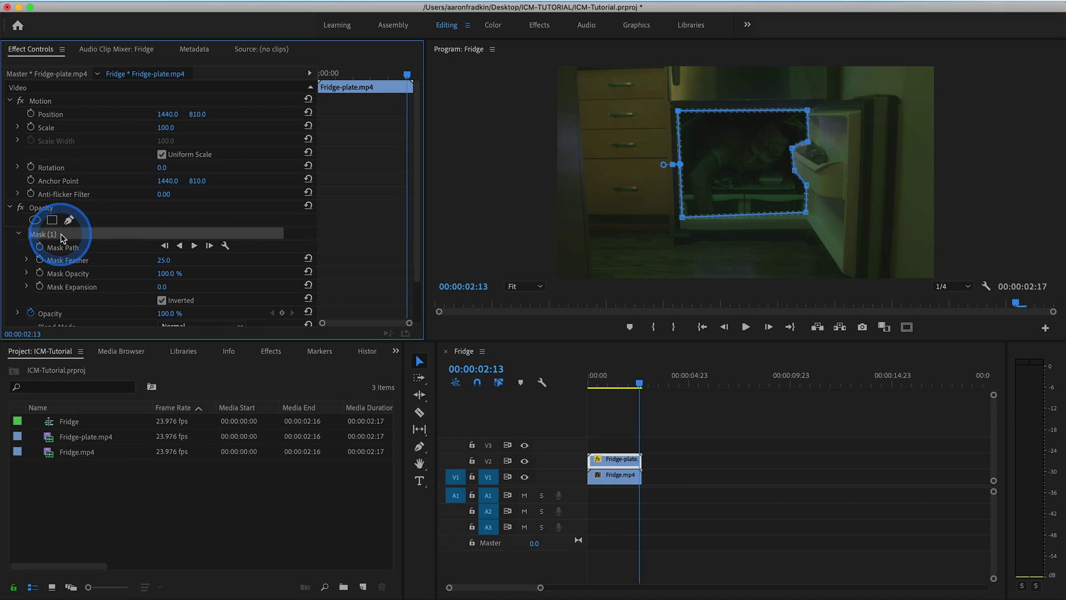
pyautogui.click(525, 290)
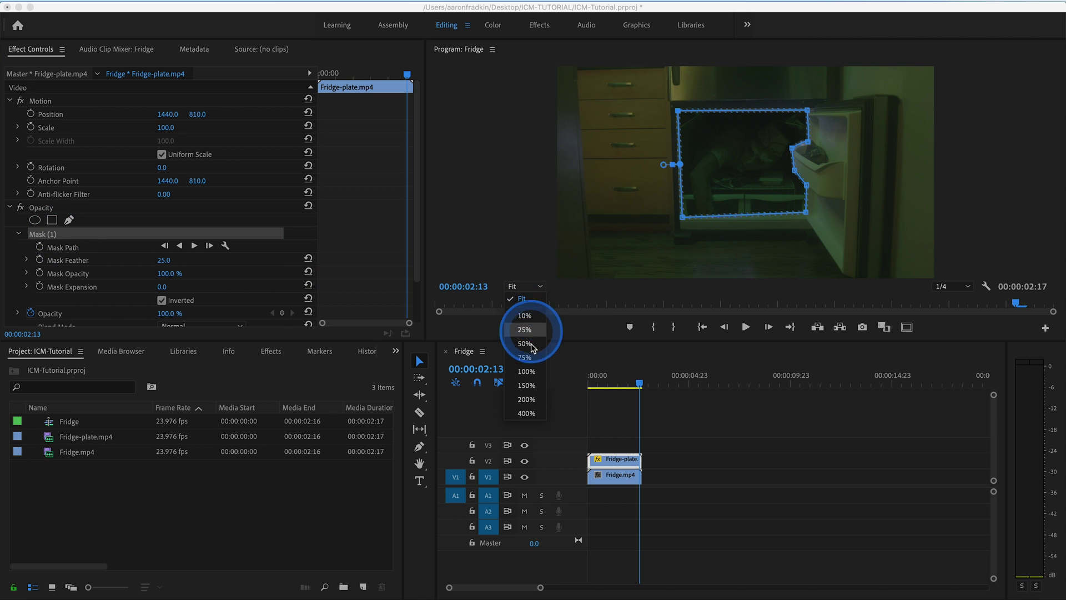
pyautogui.click(526, 400)
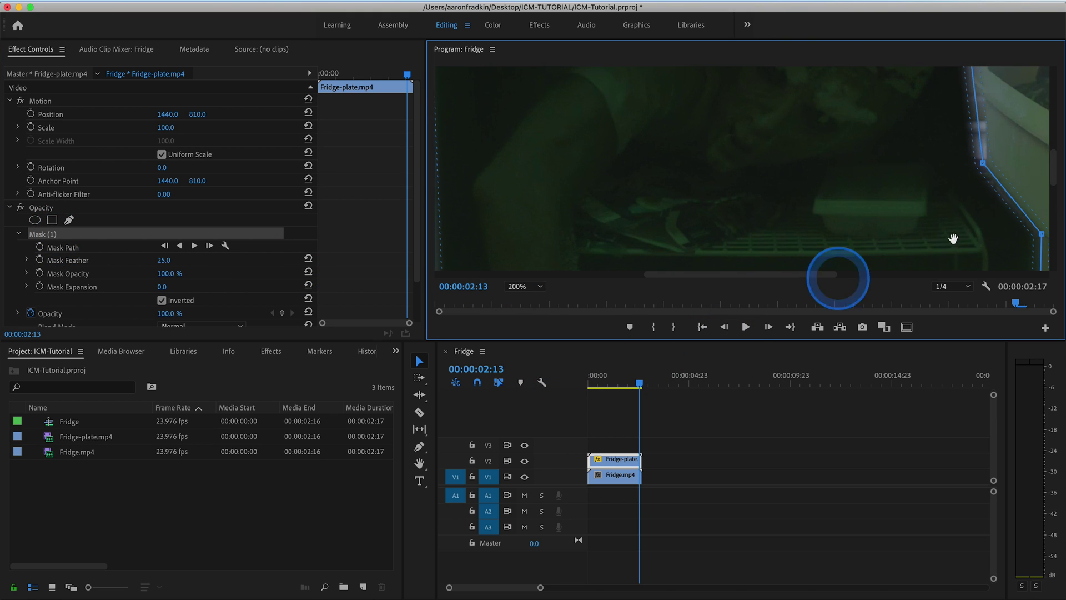
pyautogui.moveTo(1055, 169); pyautogui.dragTo(1054, 160)
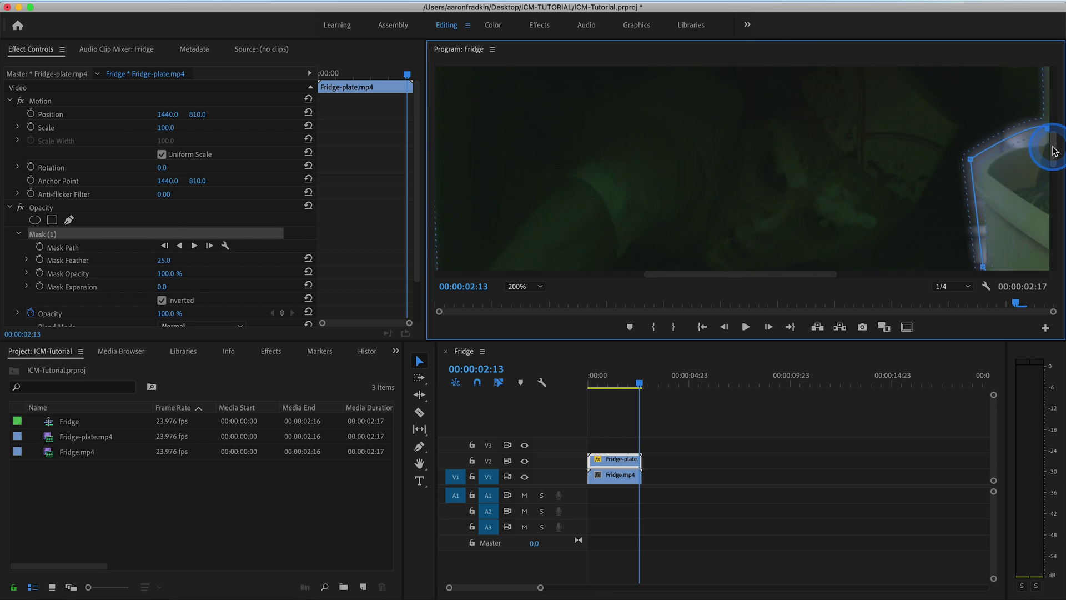
pyautogui.press('Home')
pyautogui.moveTo(826, 280); pyautogui.dragTo(880, 280)
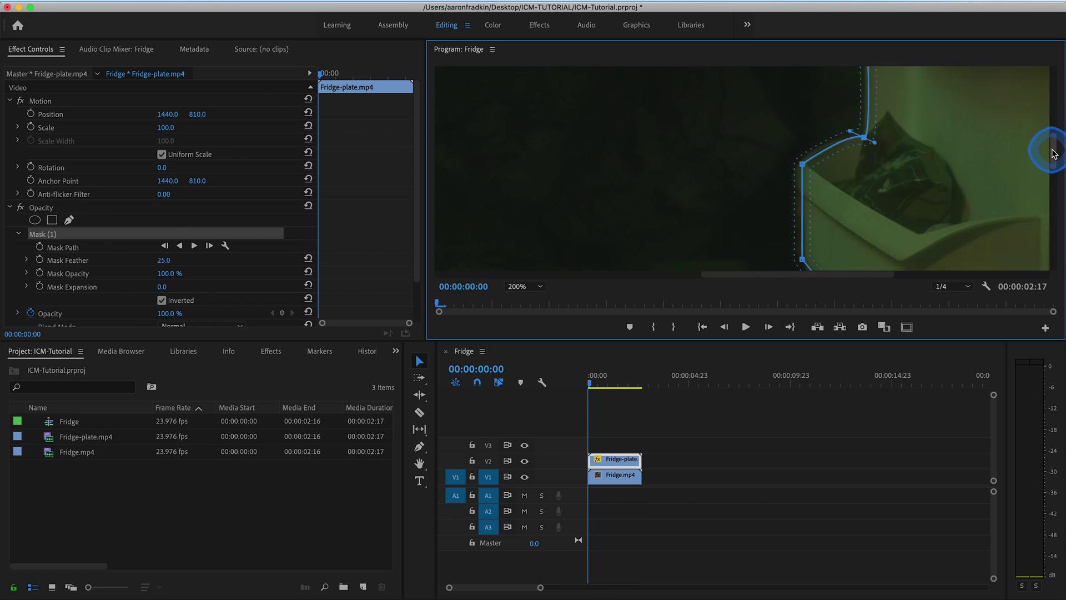
pyautogui.moveTo(1050, 148); pyautogui.dragTo(1050, 127)
pyautogui.click(850, 108)
pyautogui.scroll(-10, 847, 194)
pyautogui.moveTo(849, 274); pyautogui.dragTo(647, 276)
# At 00:00:02:00, start Mask Path keyframes and add two points along the mask's bottom edge.
pyautogui.click(387, 74)
pyautogui.click(39, 247)
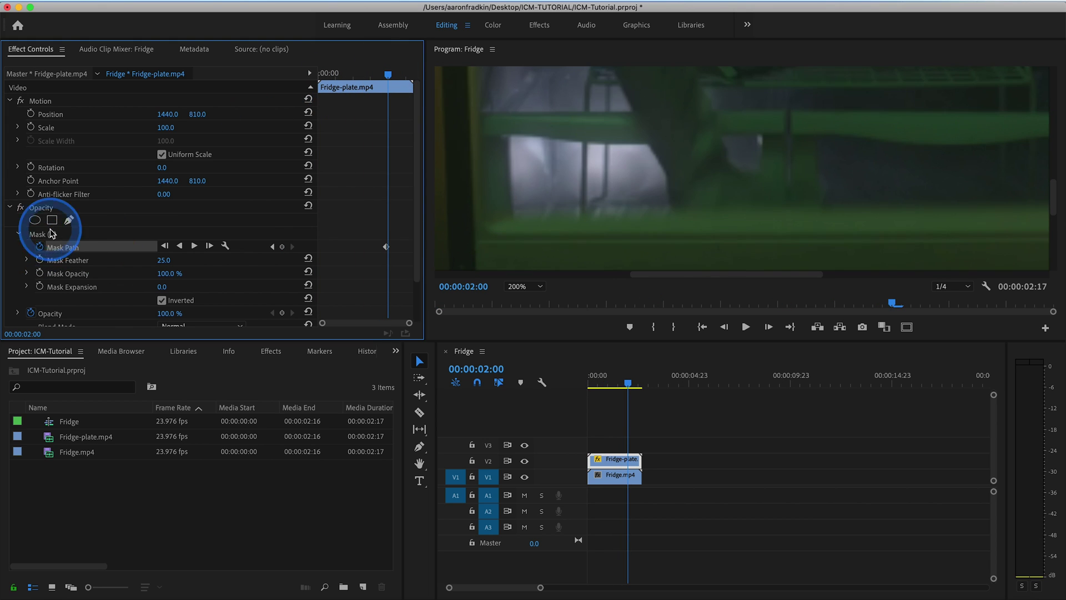
pyautogui.click(669, 252)
pyautogui.click(707, 234)
pyautogui.click(720, 271)
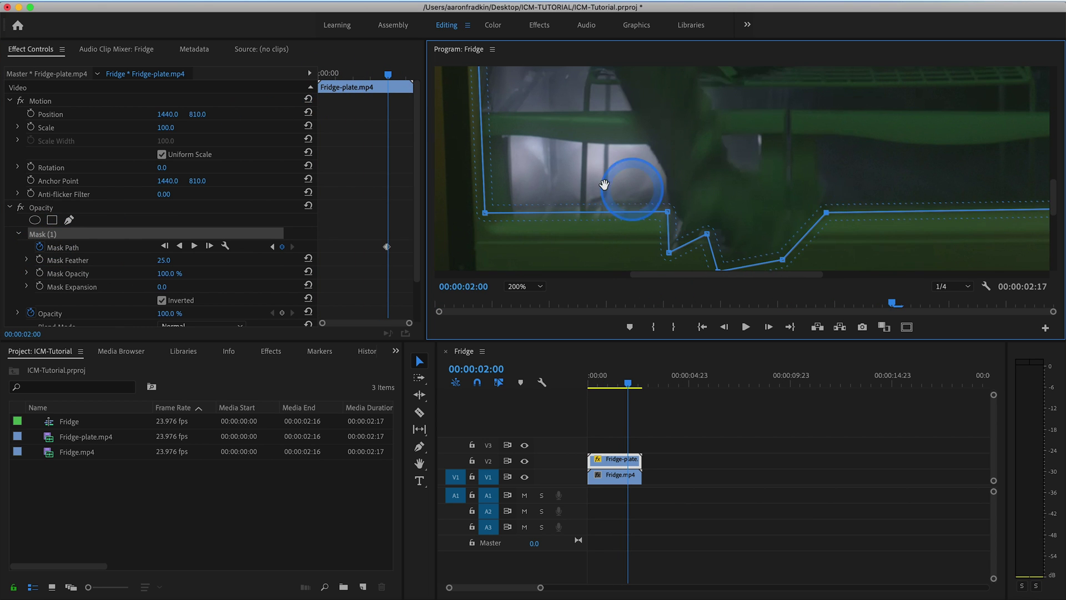
# Step forward frame by frame, pulling the bottom mask points to follow the figure, then fit the view.
pyautogui.press('Right')
pyautogui.moveTo(668, 212); pyautogui.dragTo(647, 212)
pyautogui.click(1054, 227)
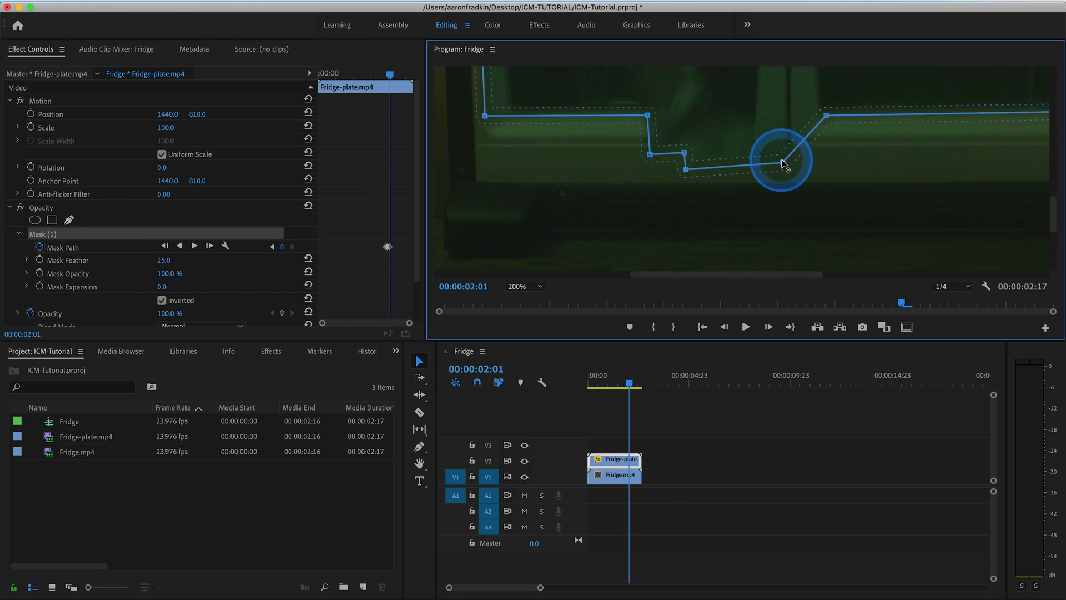
pyautogui.press('Right')
pyautogui.moveTo(638, 123); pyautogui.dragTo(668, 246)
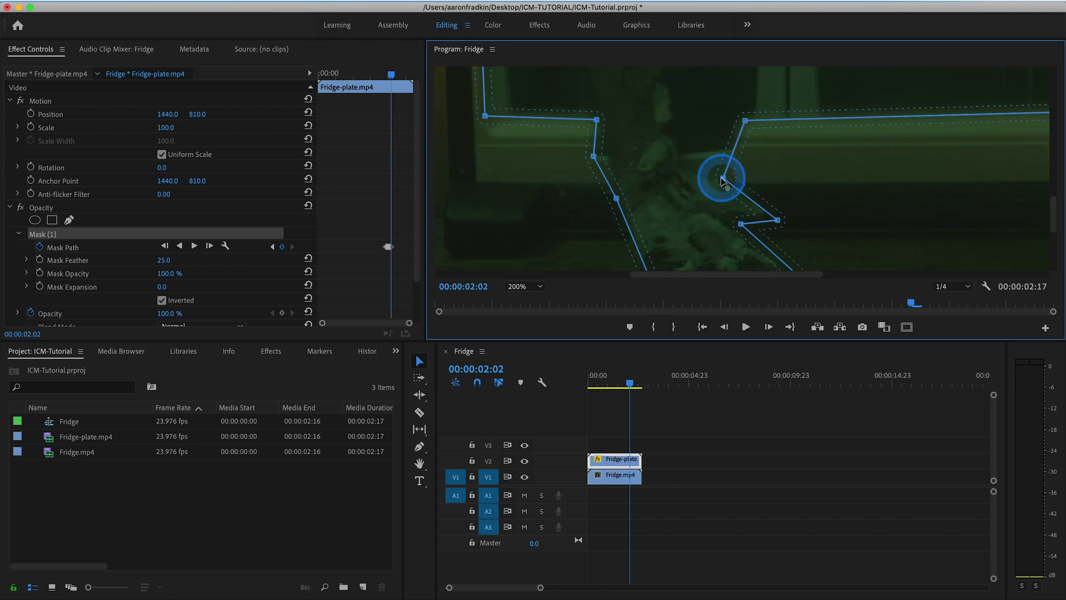
pyautogui.scroll(-3, 772, 230)
pyautogui.click(655, 144)
pyautogui.click(525, 286)
pyautogui.click(520, 308)
pyautogui.click(630, 395)
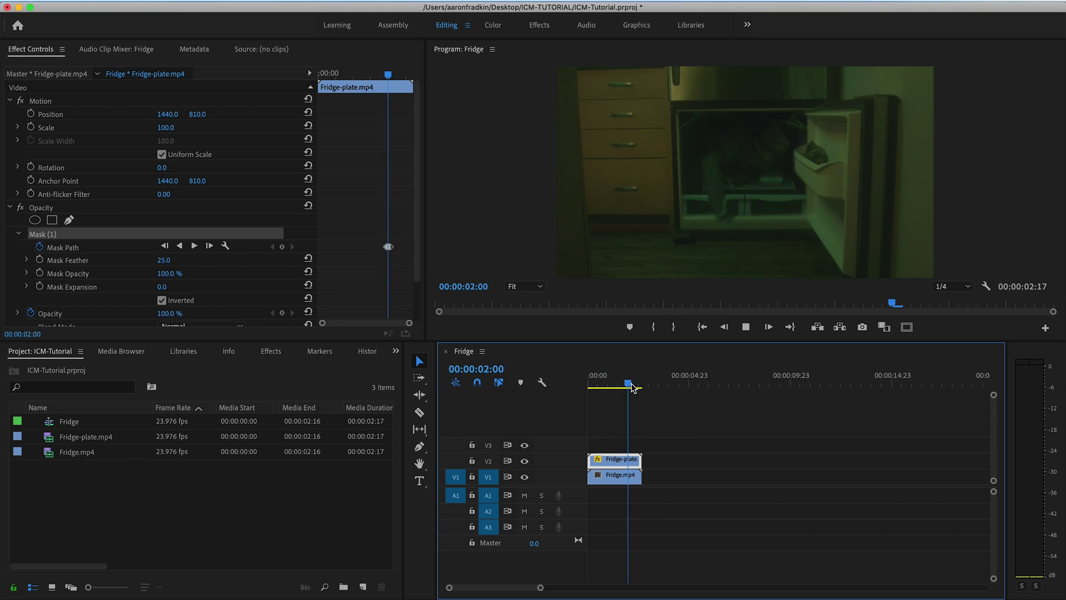
# Return to the start of the fridge sequence and play it back.
pyautogui.press('Home')
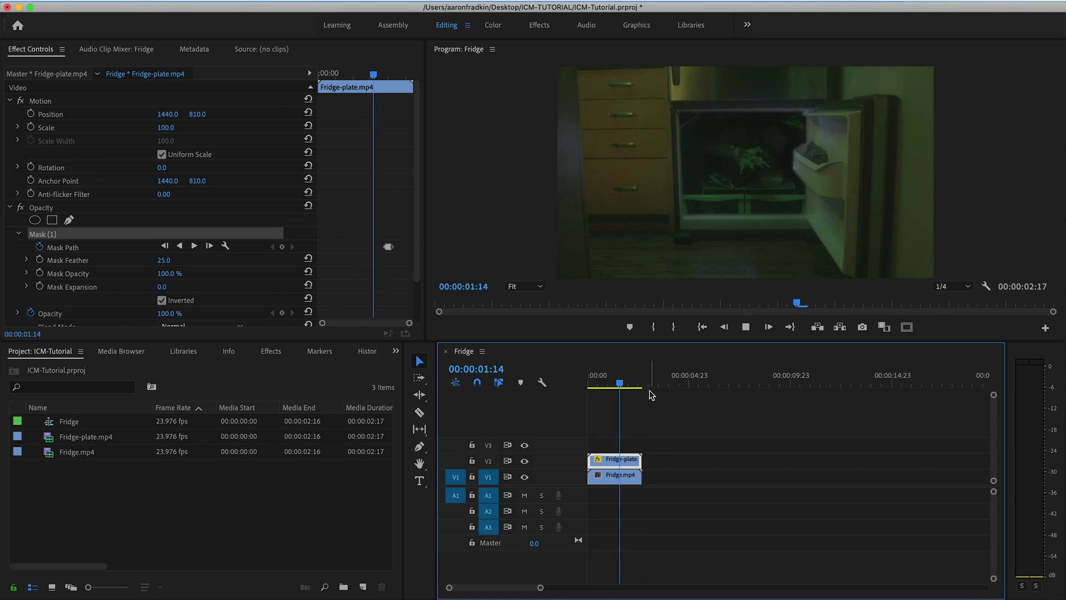
pyautogui.press('space')
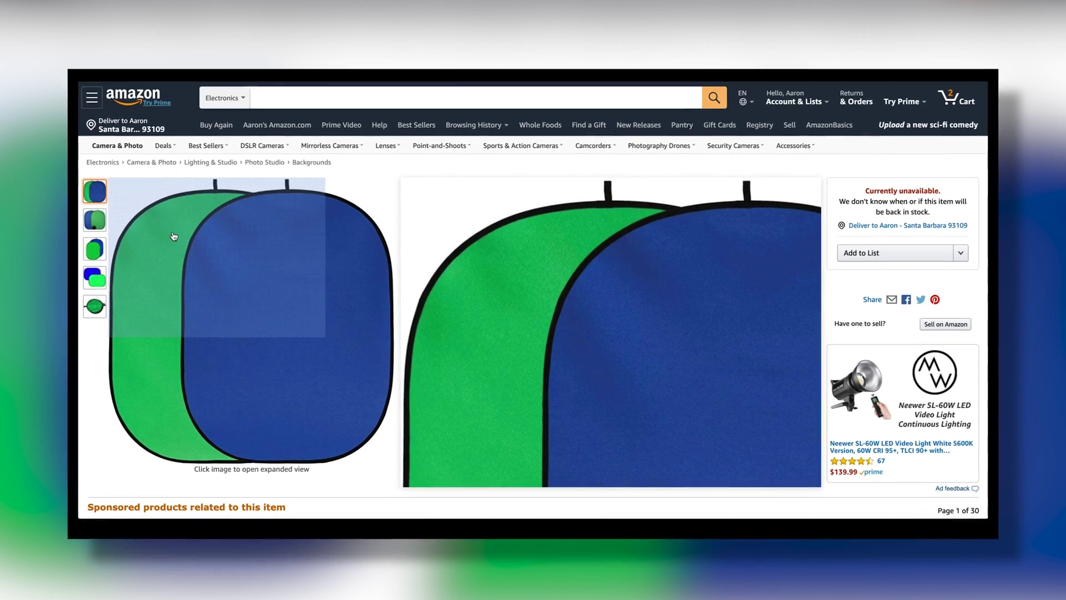
# Switch to the GREEN_SCREEN sequence and select the A121_02042032_C001.braw clip on V1.
pyautogui.click(173, 236)
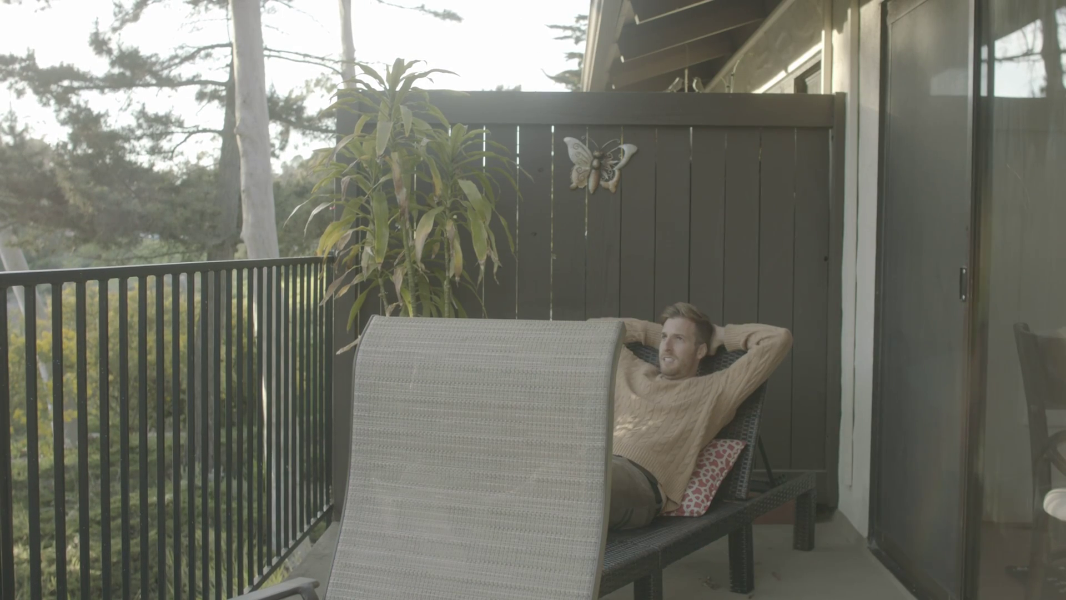
pyautogui.click(596, 525)
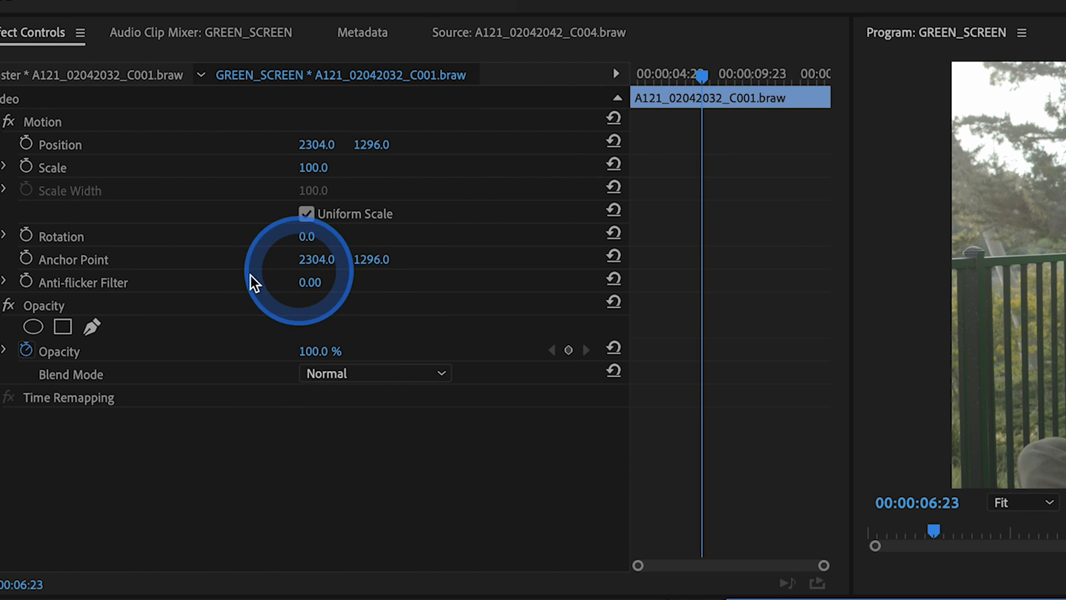
# Draw a freeform pen mask in Opacity around the green screen behind the man.
pyautogui.click(48, 216)
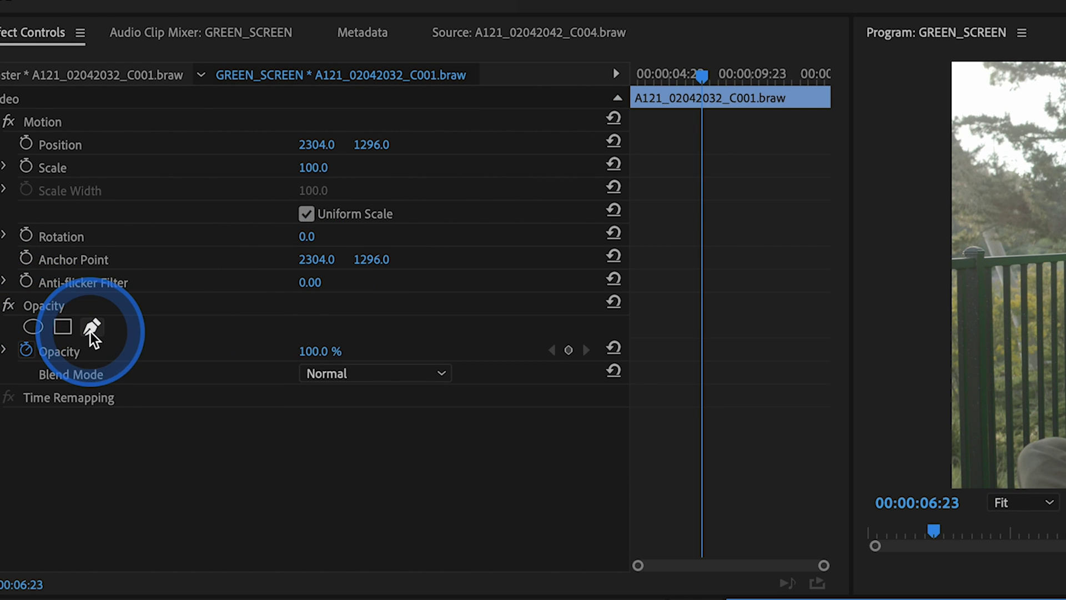
pyautogui.click(1048, 502)
pyautogui.click(314, 552)
pyautogui.click(665, 361)
pyautogui.click(666, 294)
pyautogui.click(652, 235)
pyautogui.click(601, 228)
pyautogui.click(565, 262)
pyautogui.click(548, 323)
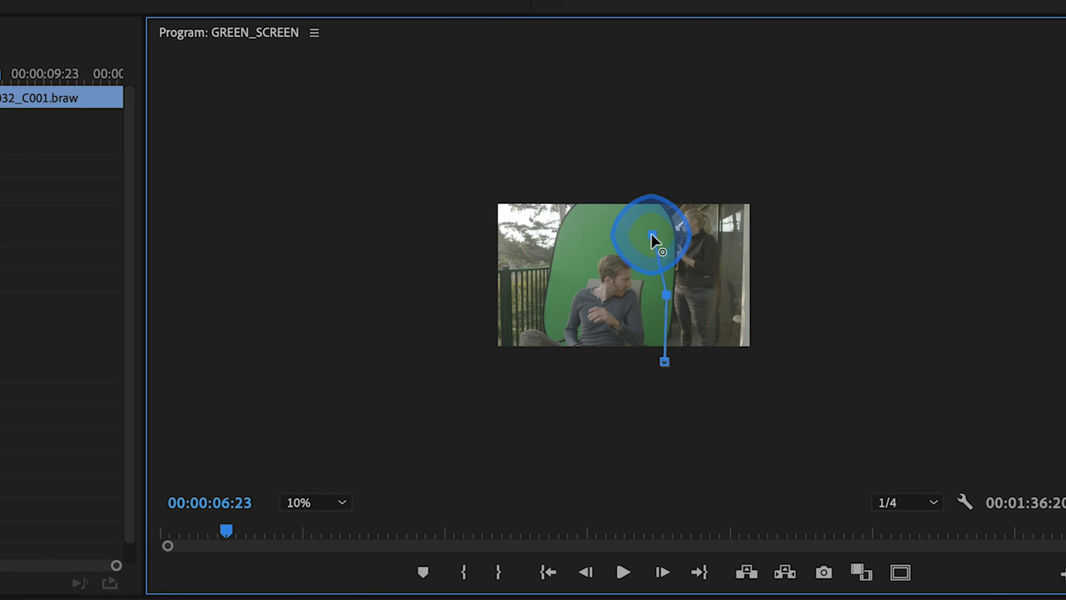
pyautogui.click(506, 316)
pyautogui.click(502, 371)
pyautogui.click(665, 362)
# Apply Ultra Key to the clip and sample the screen's green as the key colour.
pyautogui.click(455, 249)
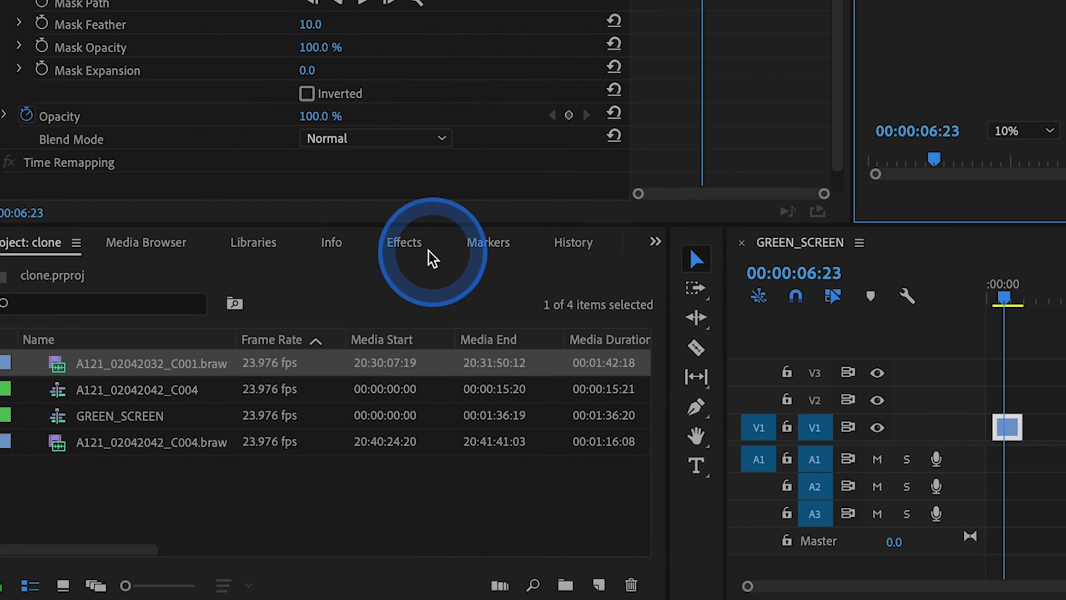
pyautogui.click(178, 273)
pyautogui.write('ultra key')
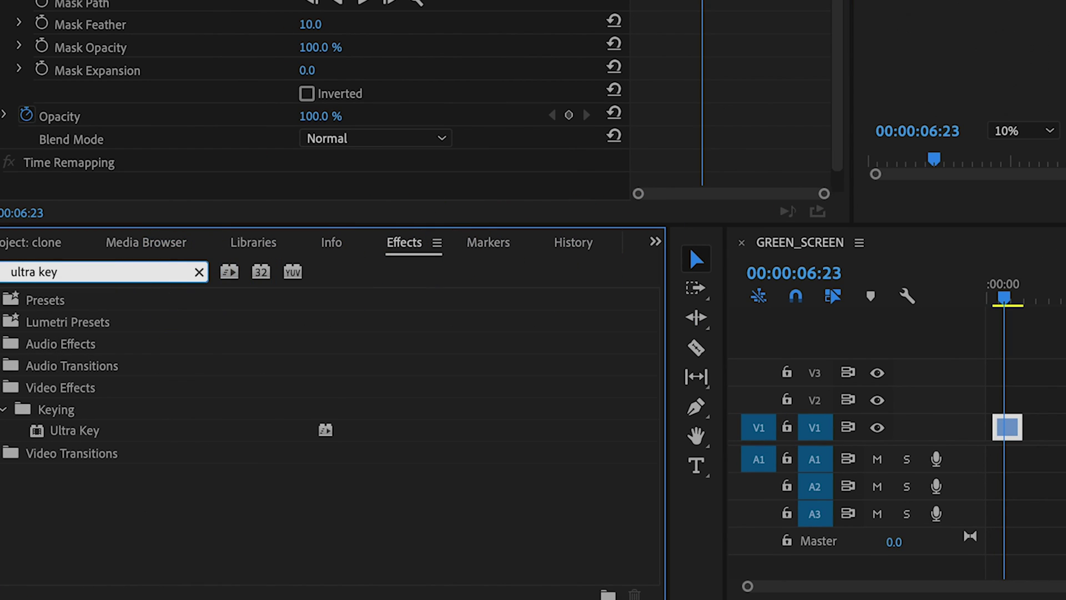
pyautogui.moveTo(42, 429); pyautogui.dragTo(1011, 428)
pyautogui.click(348, 413)
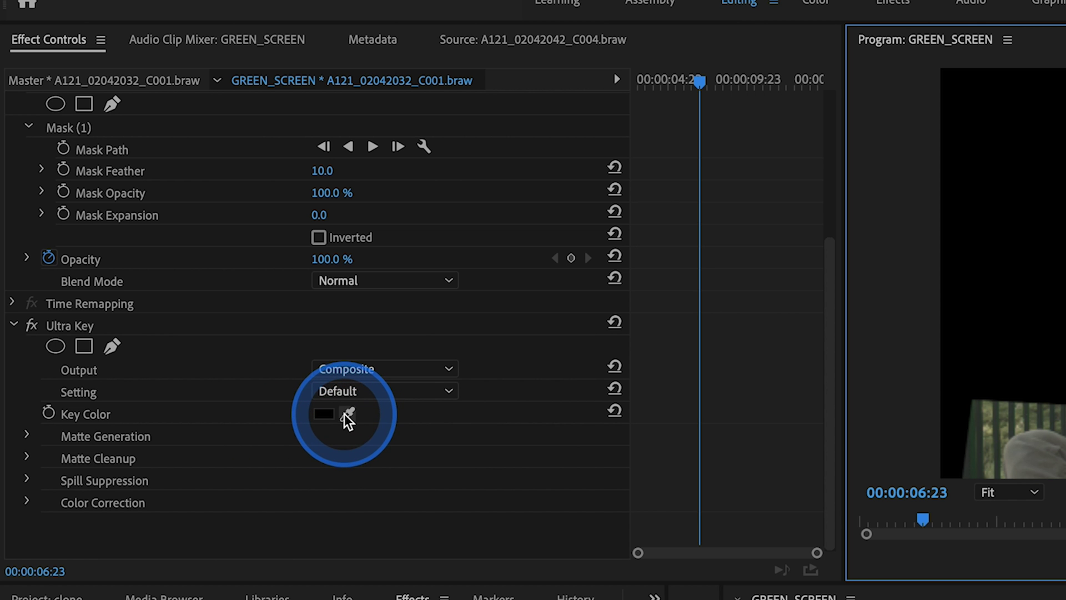
pyautogui.moveTo(344, 414); pyautogui.dragTo(1065, 269)
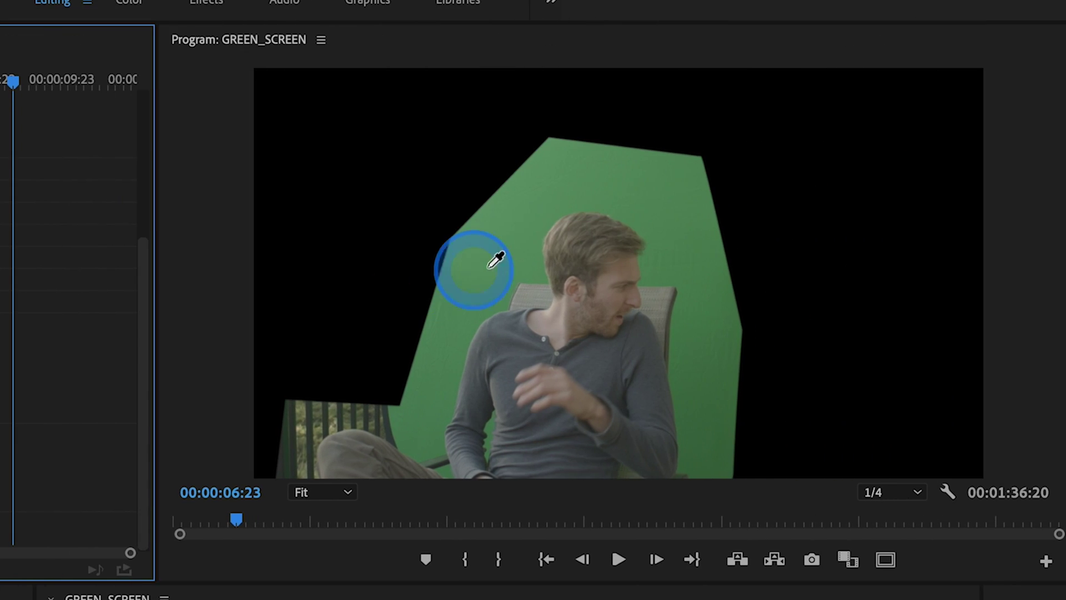
pyautogui.moveTo(511, 233); pyautogui.dragTo(502, 245)
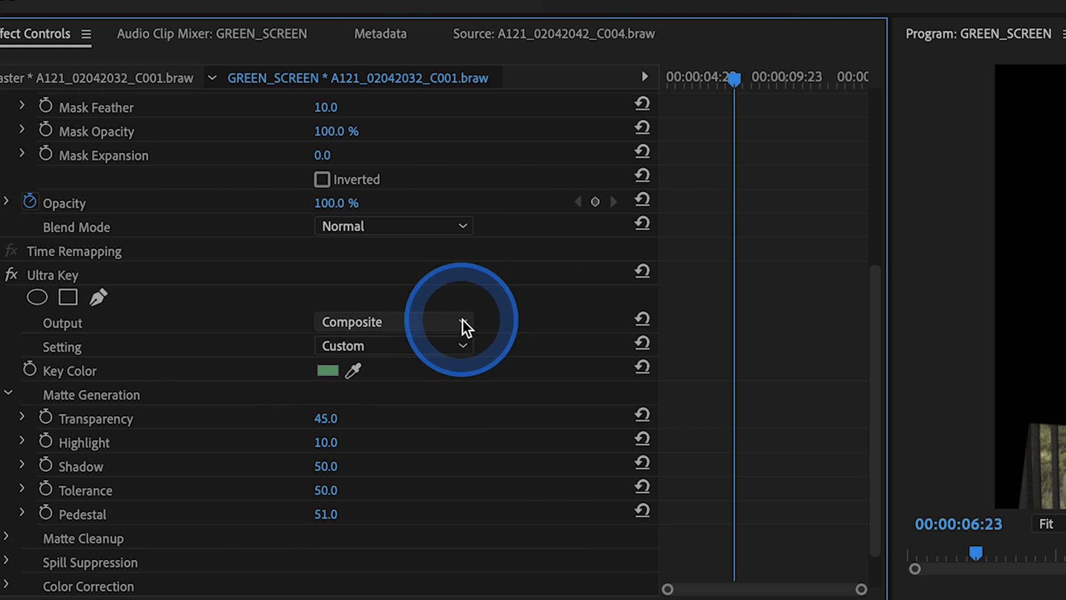
# In Alpha Channel view raise Pedestal to 100, adjust Matte Cleanup, then return Output to Composite.
pyautogui.click(464, 322)
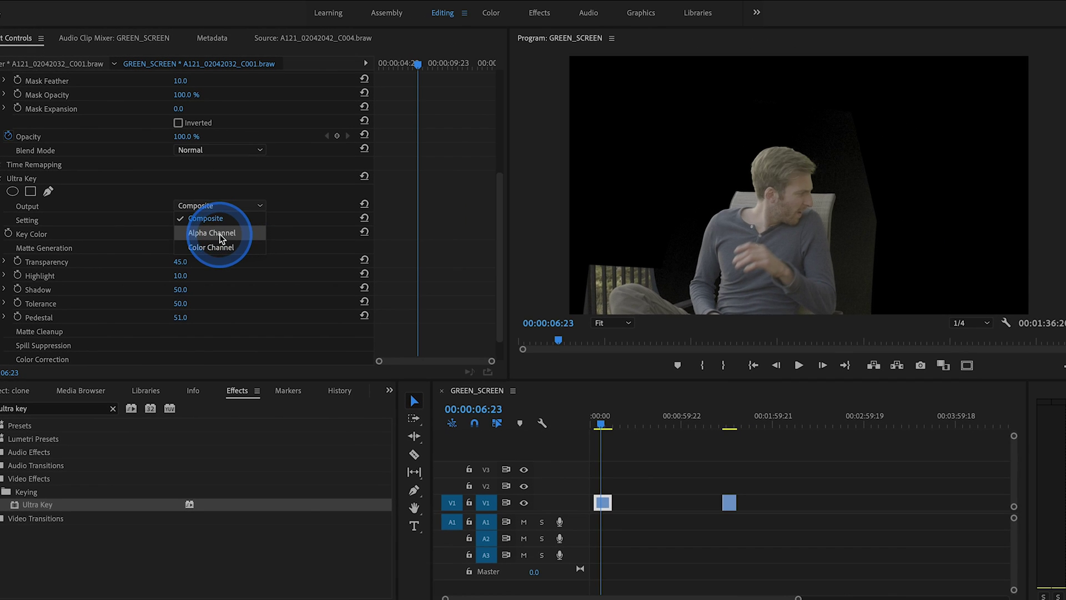
pyautogui.click(389, 370)
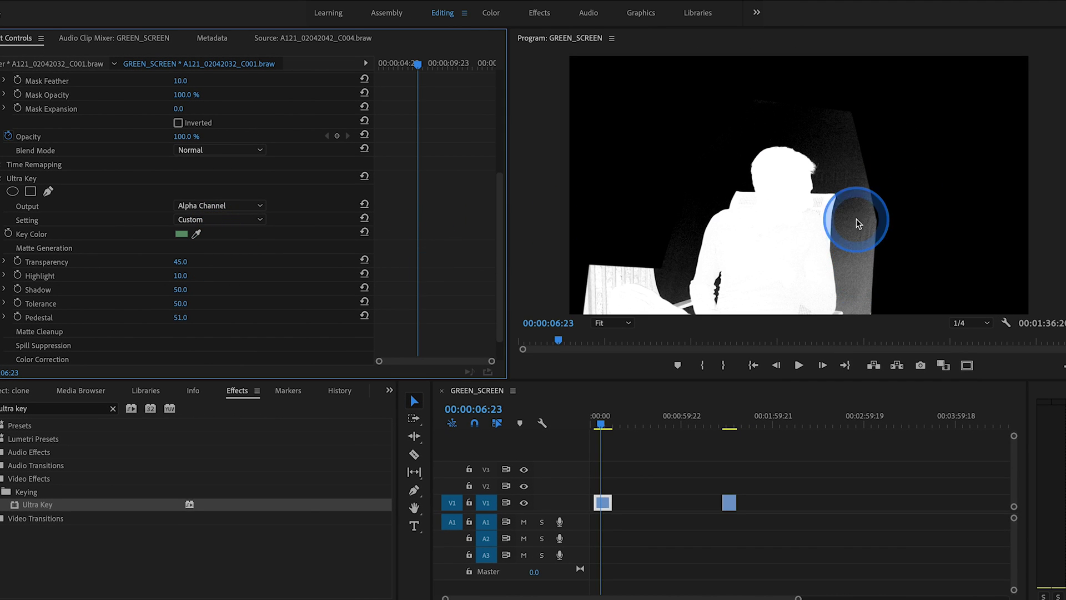
pyautogui.moveTo(180, 318); pyautogui.dragTo(205, 317)
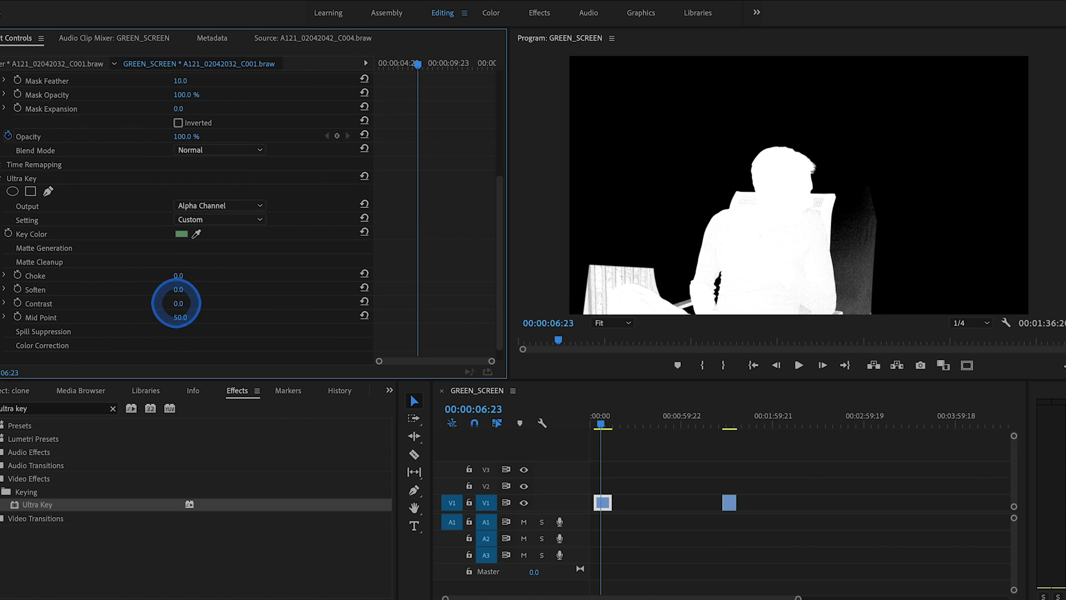
pyautogui.moveTo(181, 317); pyautogui.dragTo(193, 318)
pyautogui.click(260, 245)
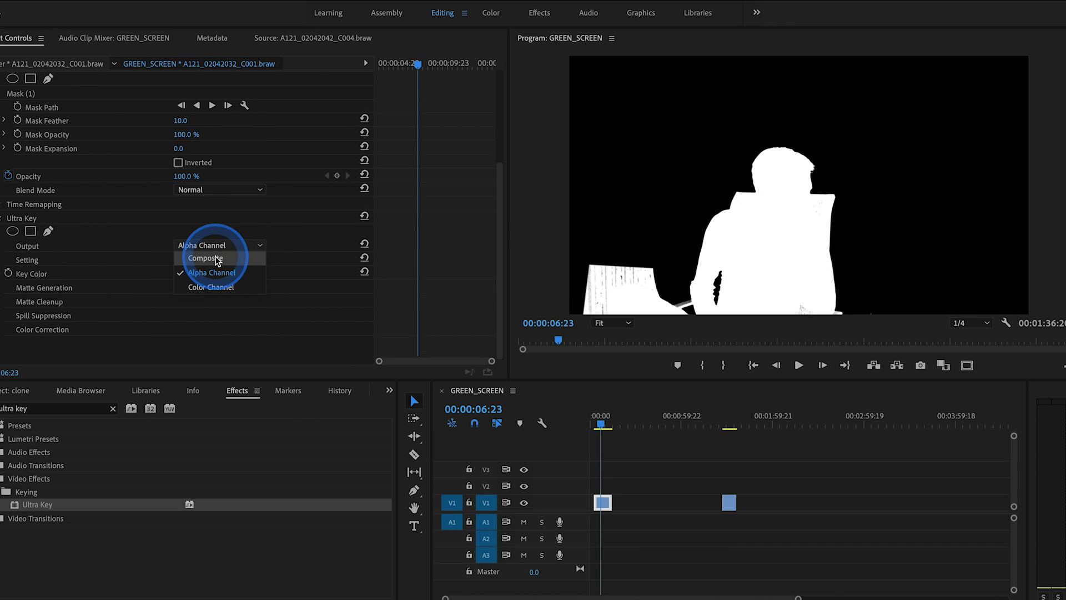
pyautogui.click(234, 255)
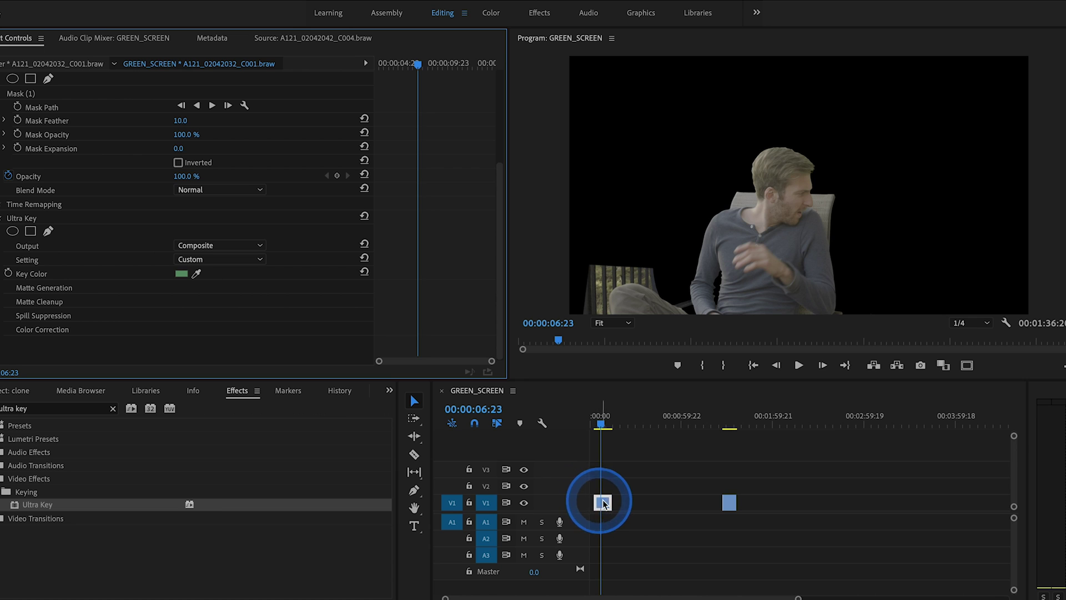
# Put the keyed man on V2 above the background clip at the start, then scrub the Demon-Eyes timeline.
pyautogui.moveTo(602, 508); pyautogui.dragTo(604, 491)
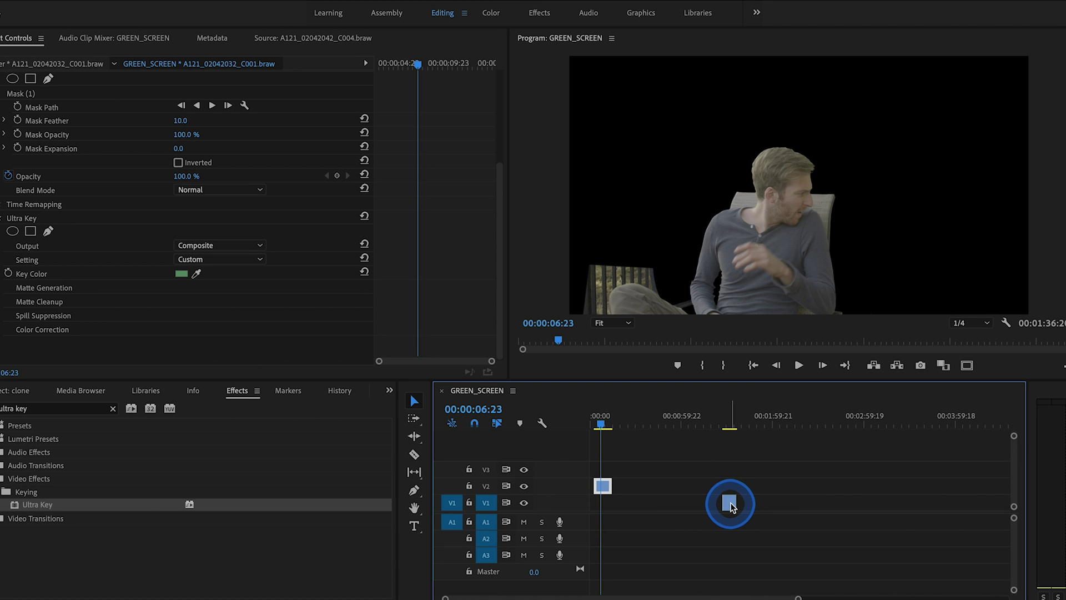
pyautogui.moveTo(723, 506); pyautogui.dragTo(598, 509)
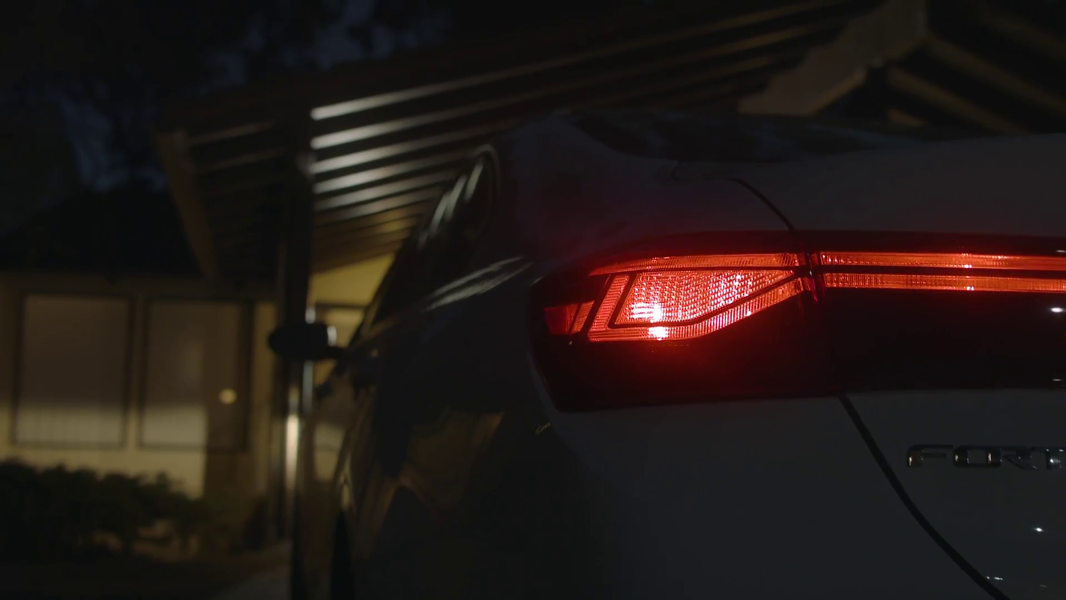
pyautogui.click(854, 391)
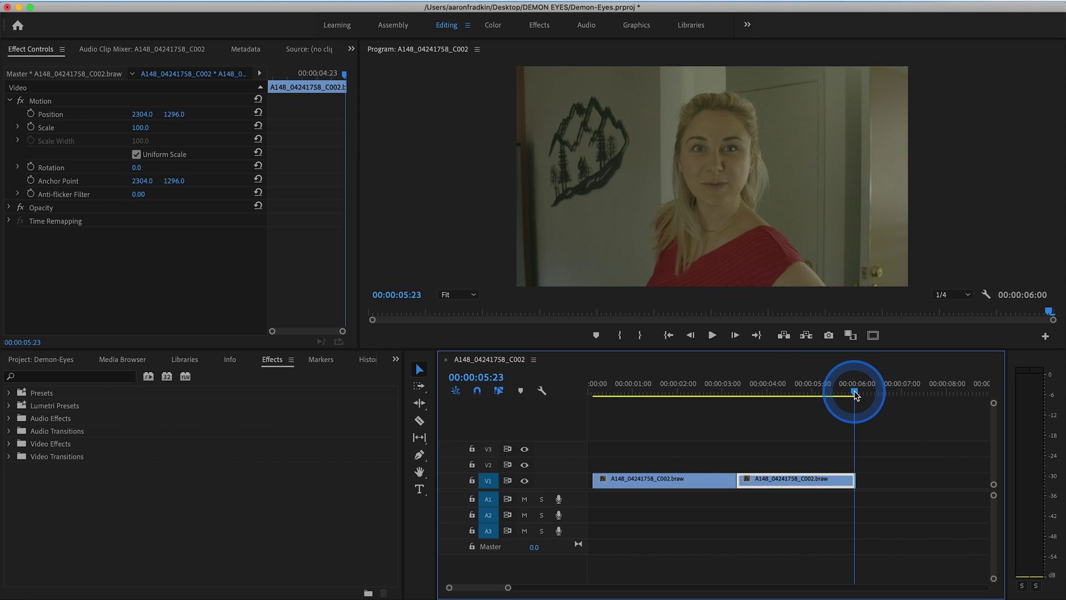
pyautogui.moveTo(854, 391); pyautogui.dragTo(852, 392)
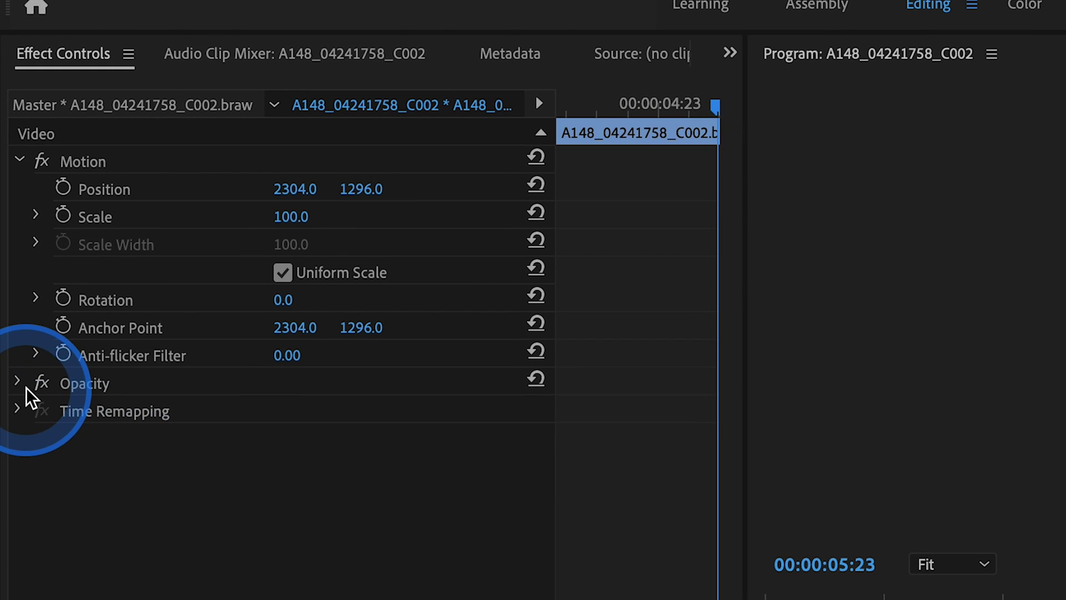
# At 200% monitor zoom, draw a pen mask around the woman's right-hand eye on the second clip.
pyautogui.click(8, 207)
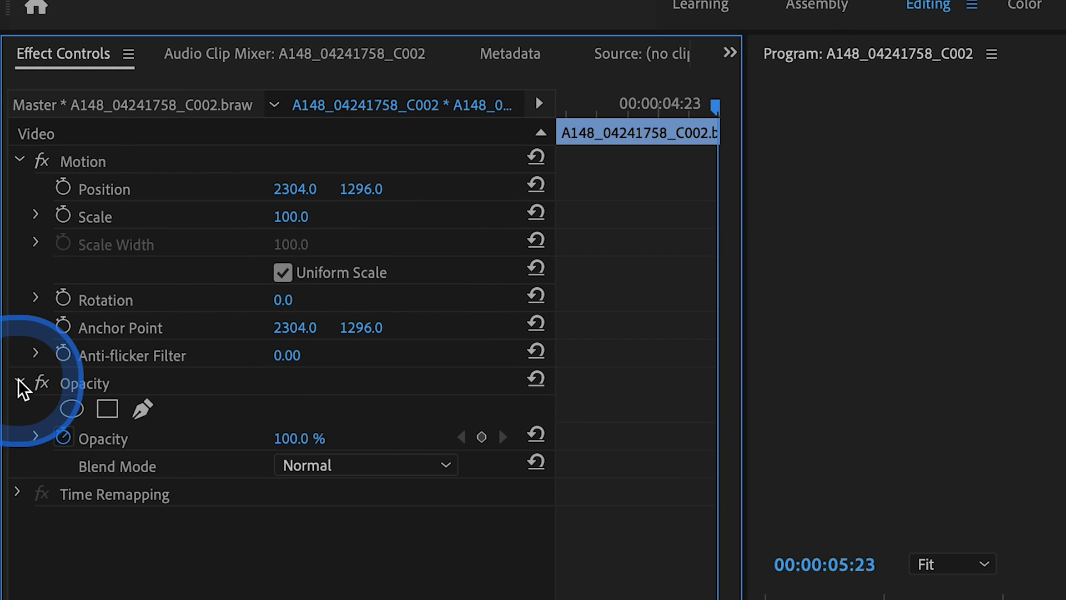
pyautogui.click(150, 411)
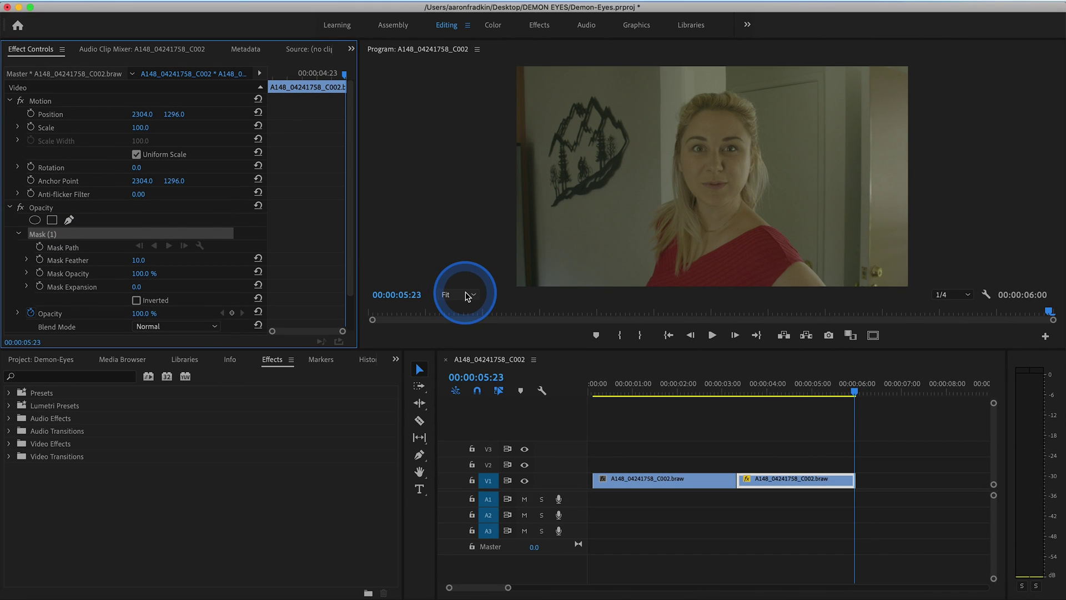
pyautogui.click(468, 295)
pyautogui.click(465, 409)
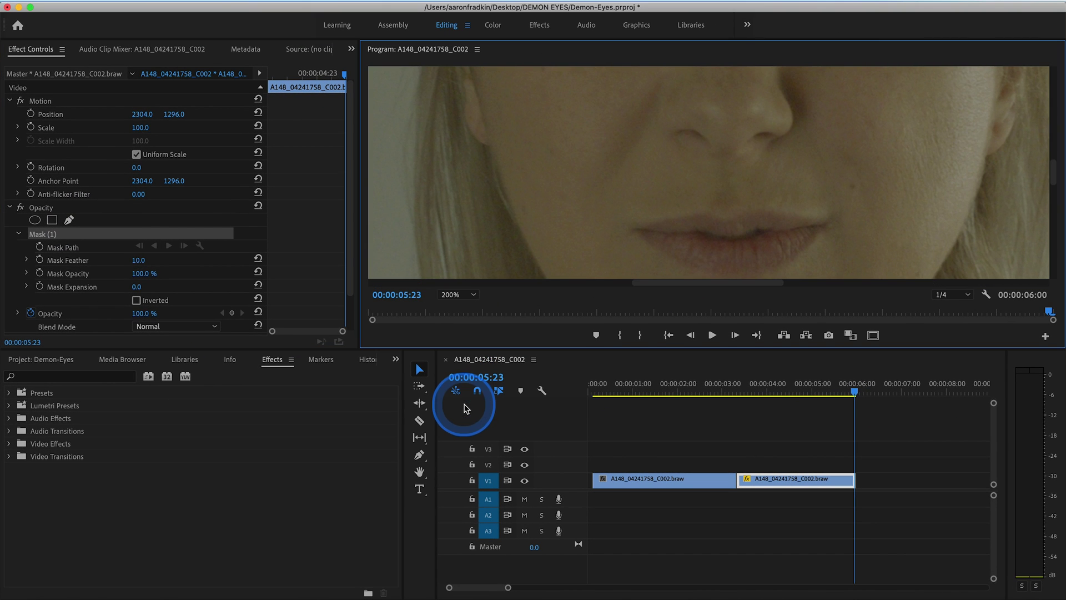
pyautogui.moveTo(1054, 172); pyautogui.dragTo(1055, 138)
pyautogui.click(775, 204)
pyautogui.click(810, 173)
pyautogui.click(849, 231)
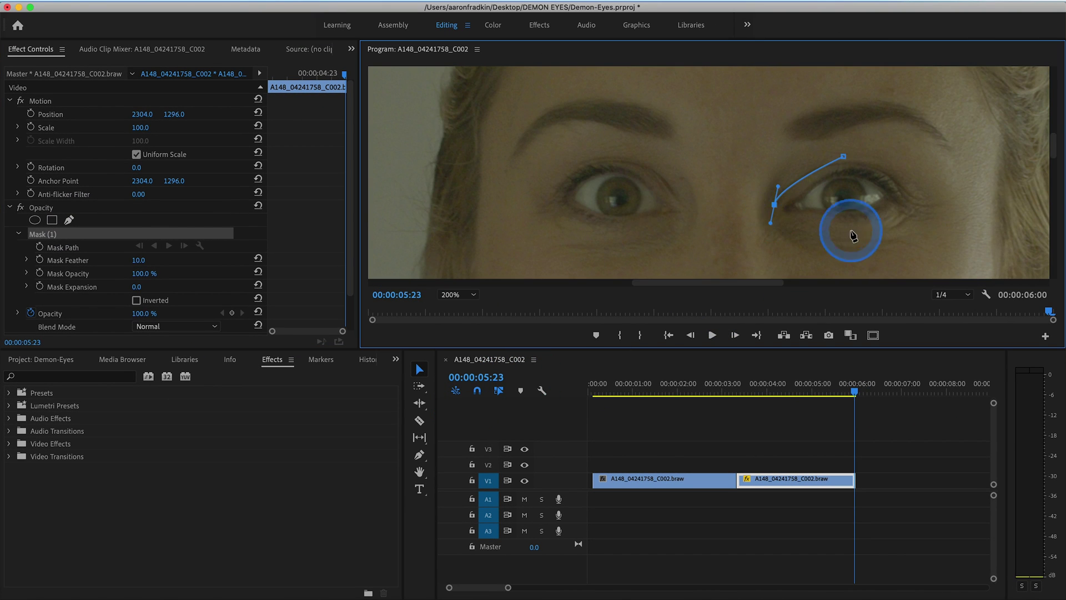
pyautogui.click(918, 199)
pyautogui.click(843, 157)
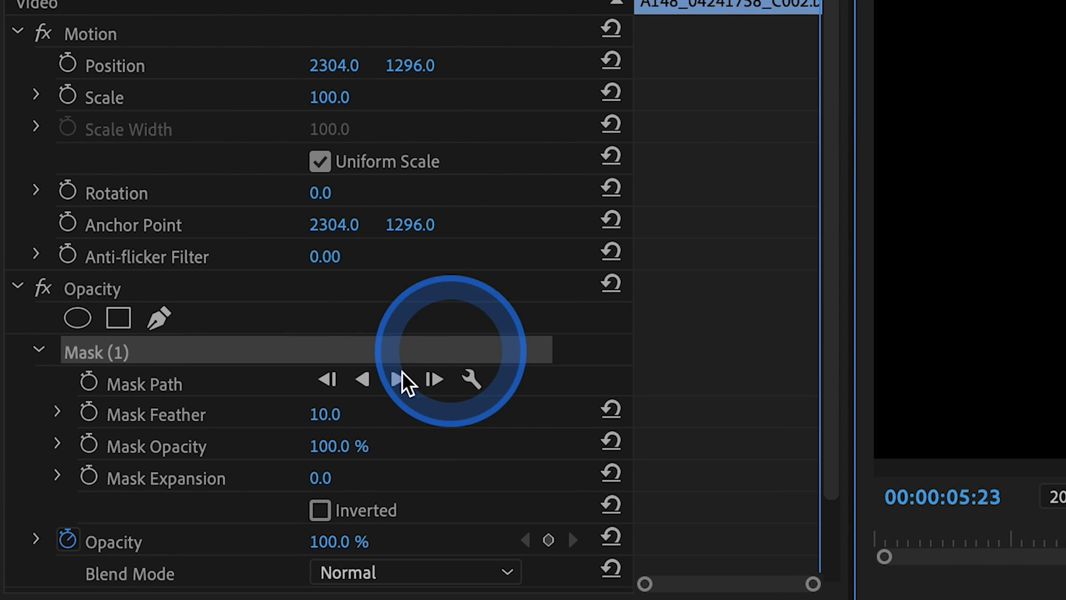
# Give the eye mask feather 65, invert it, and track it backward.
pyautogui.click(326, 422)
pyautogui.write('65')
pyautogui.press('Return')
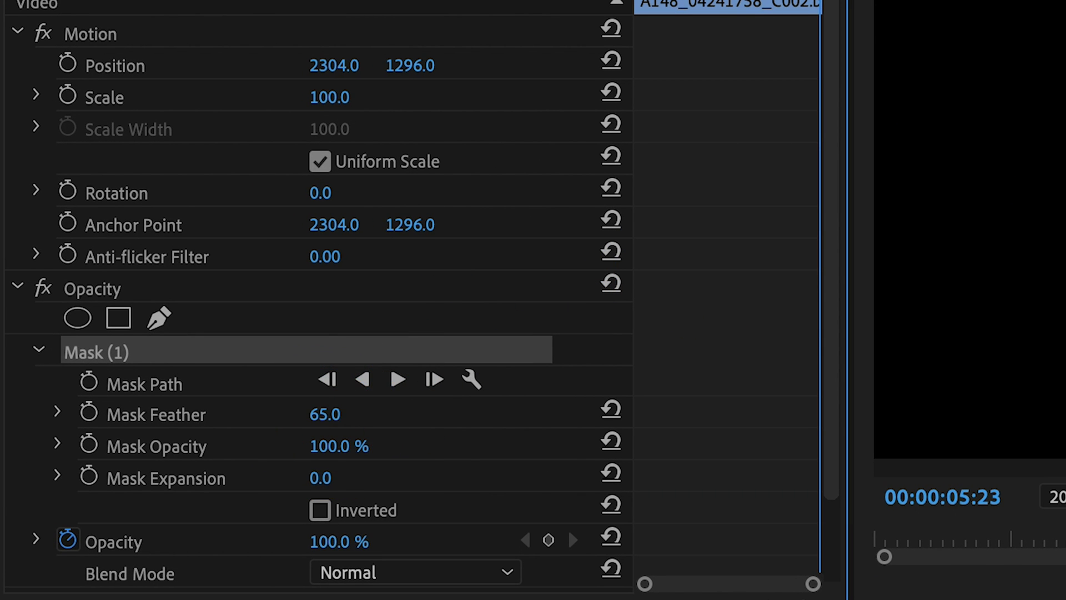
pyautogui.click(320, 510)
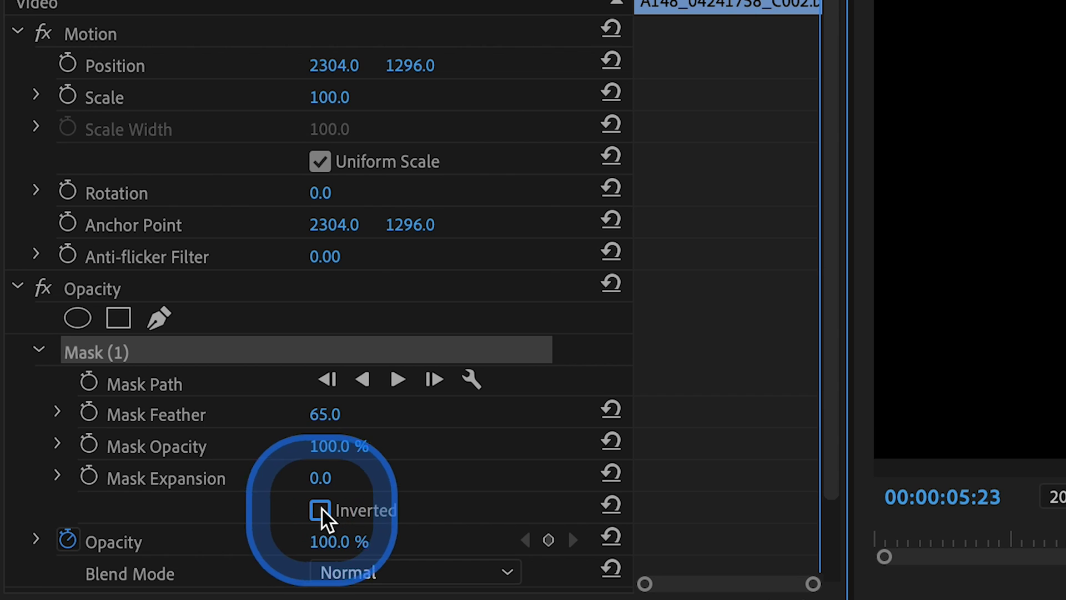
pyautogui.click(361, 380)
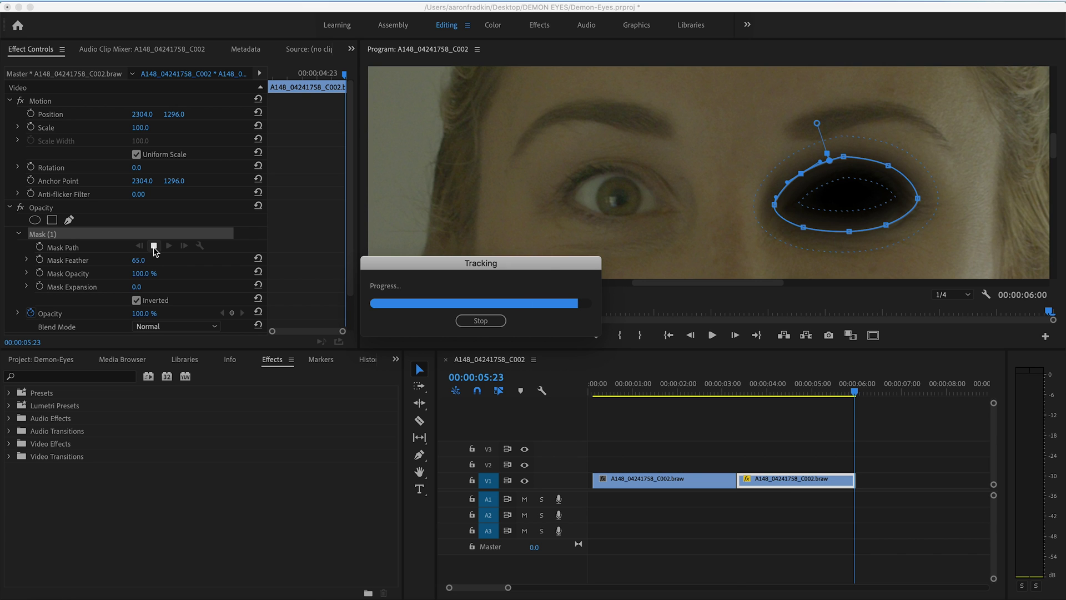
# At 00:00:06:00, duplicate the eye clip onto V2 and clear the copy's Mask (1).
pyautogui.click(714, 391)
pyautogui.click(808, 483)
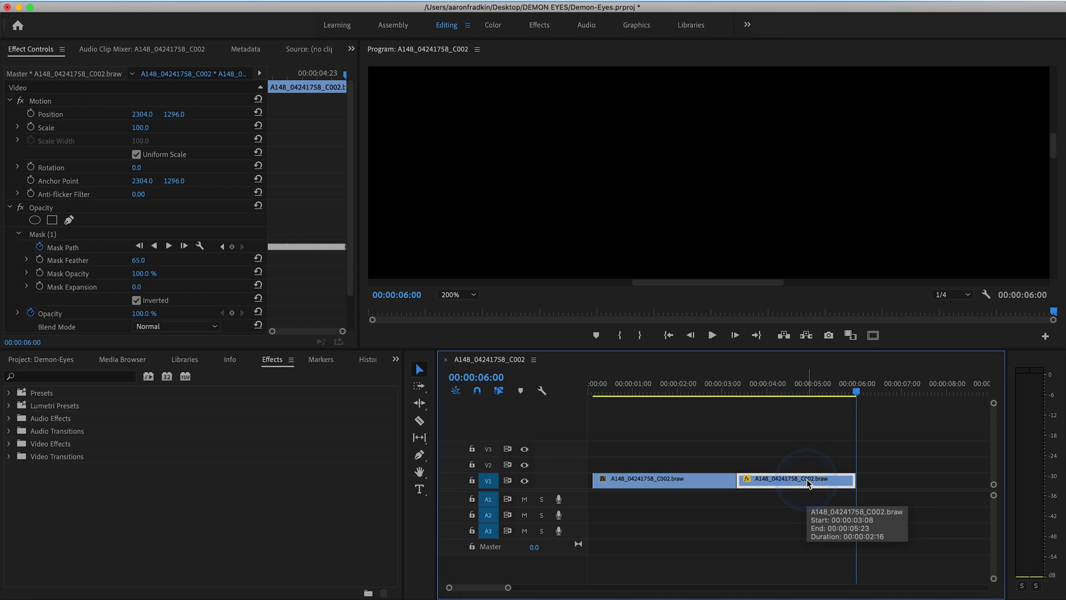
pyautogui.moveTo(808, 484); pyautogui.dragTo(810, 474)
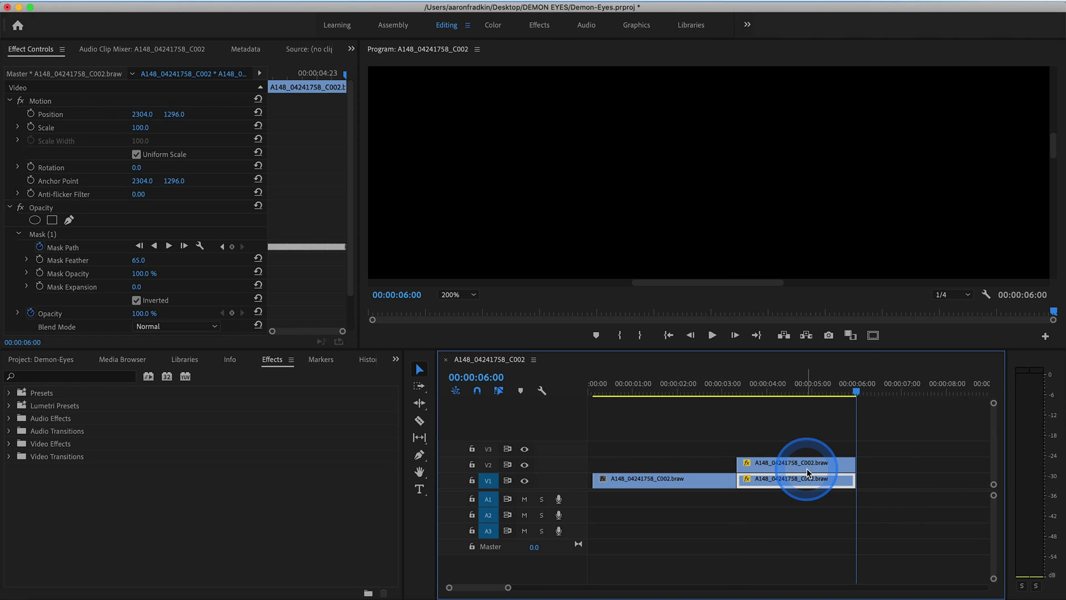
pyautogui.click(808, 466)
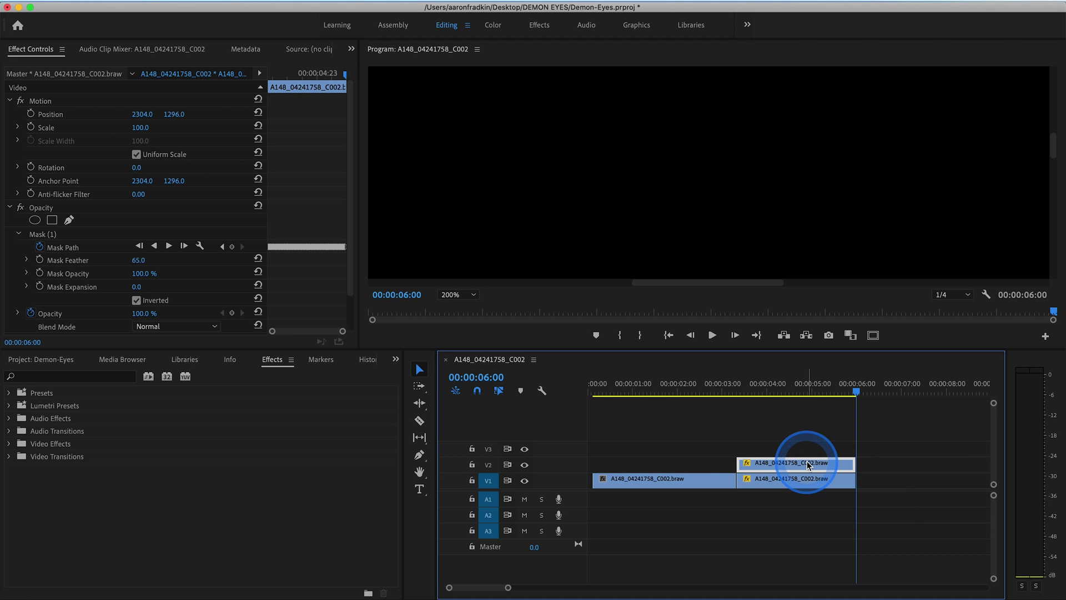
pyautogui.moveTo(808, 466); pyautogui.dragTo(62, 241)
pyautogui.rightClick(61, 238)
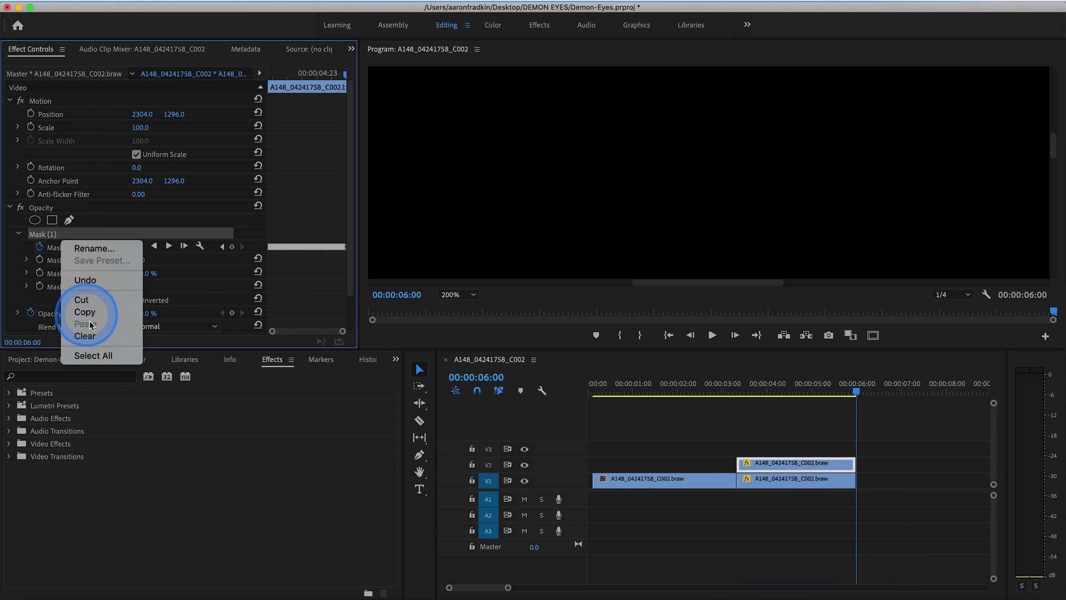
pyautogui.click(98, 341)
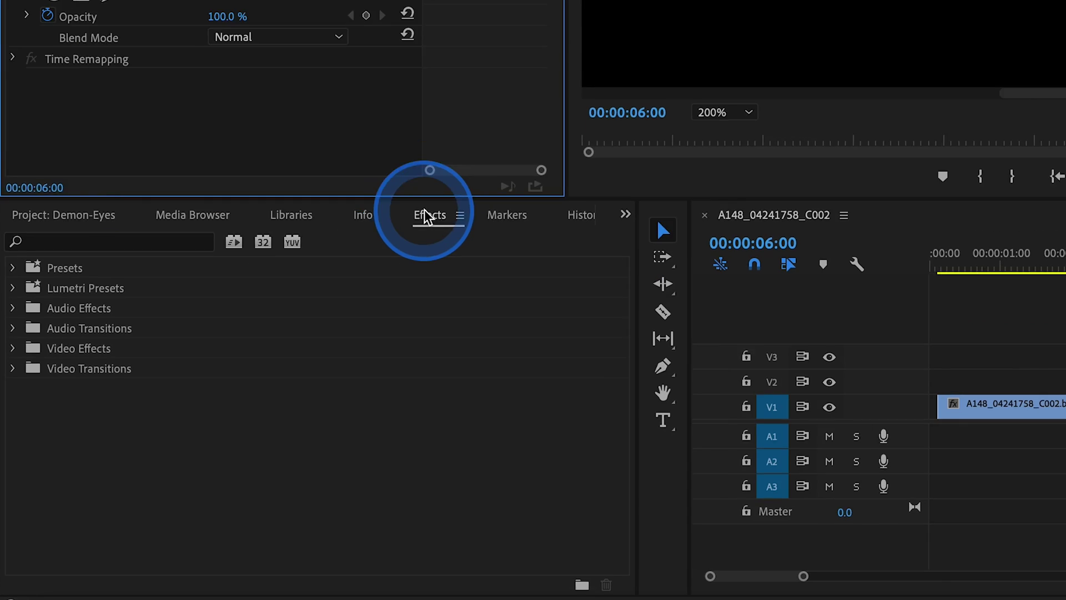
# Find Track Matte Key in Effects and apply it to the V1 clip.
pyautogui.click(223, 103)
pyautogui.write('track m')
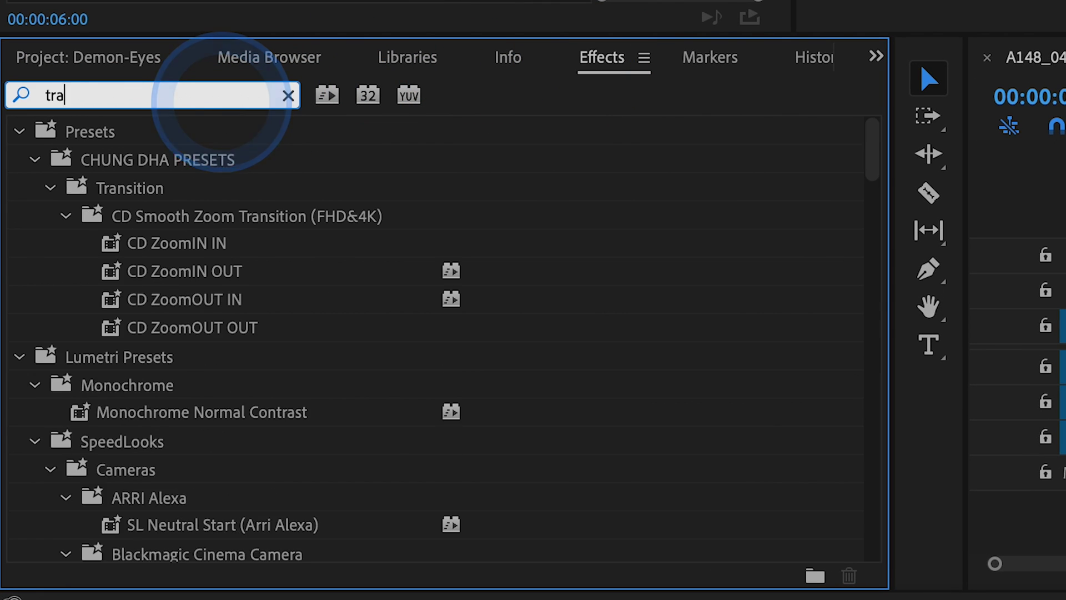
pyautogui.moveTo(115, 299); pyautogui.dragTo(1065, 337)
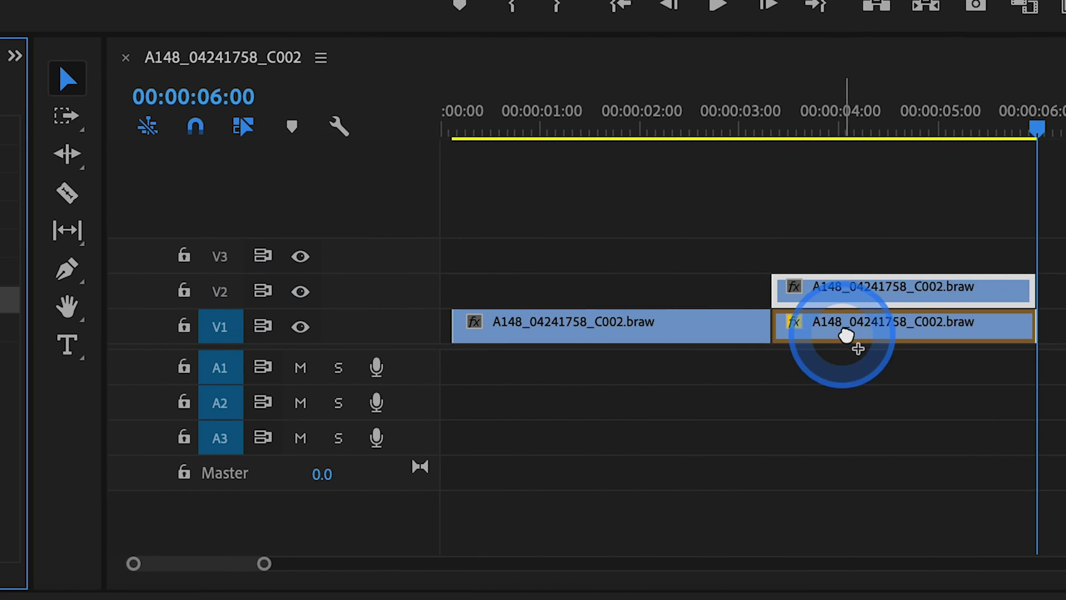
pyautogui.moveTo(843, 337); pyautogui.dragTo(844, 336)
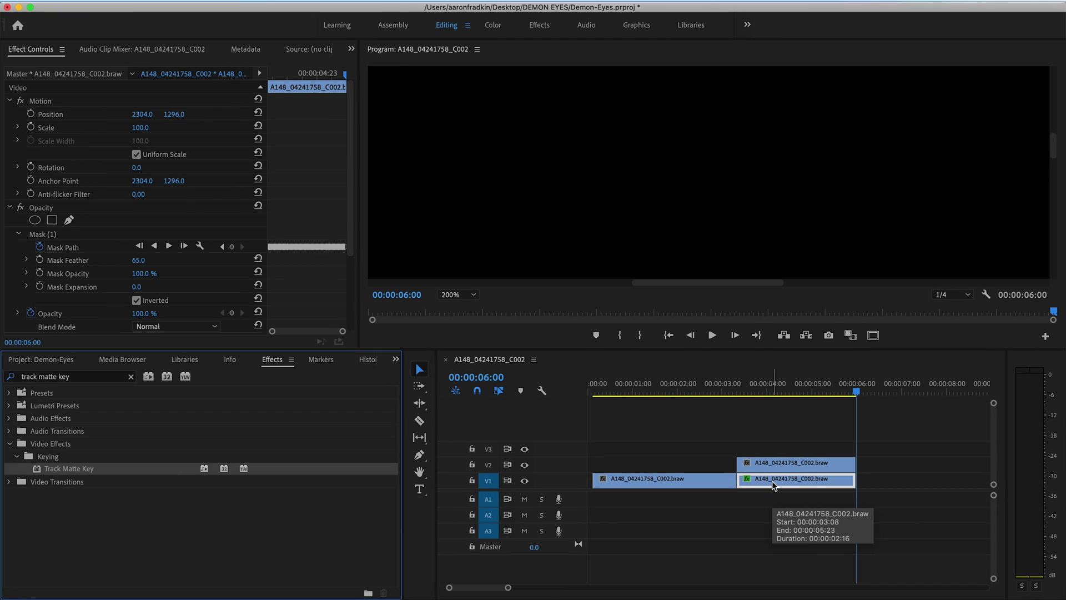
pyautogui.scroll(-5, 225, 270)
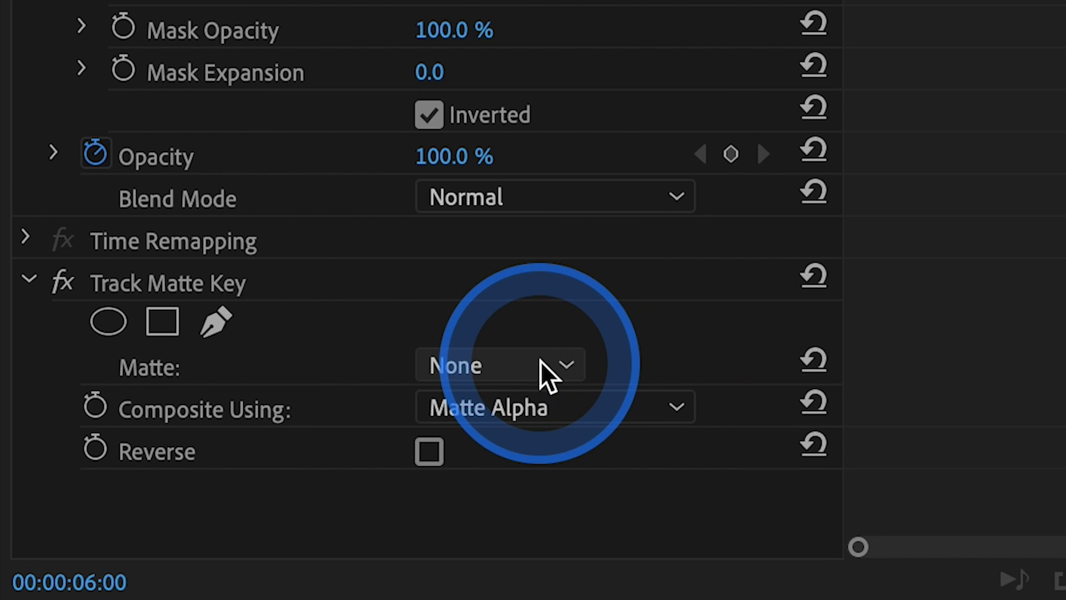
# Set Track Matte Key's Matte to Video 2, check the blacked-out eye a frame back, and select the V2 clip.
pyautogui.click(541, 363)
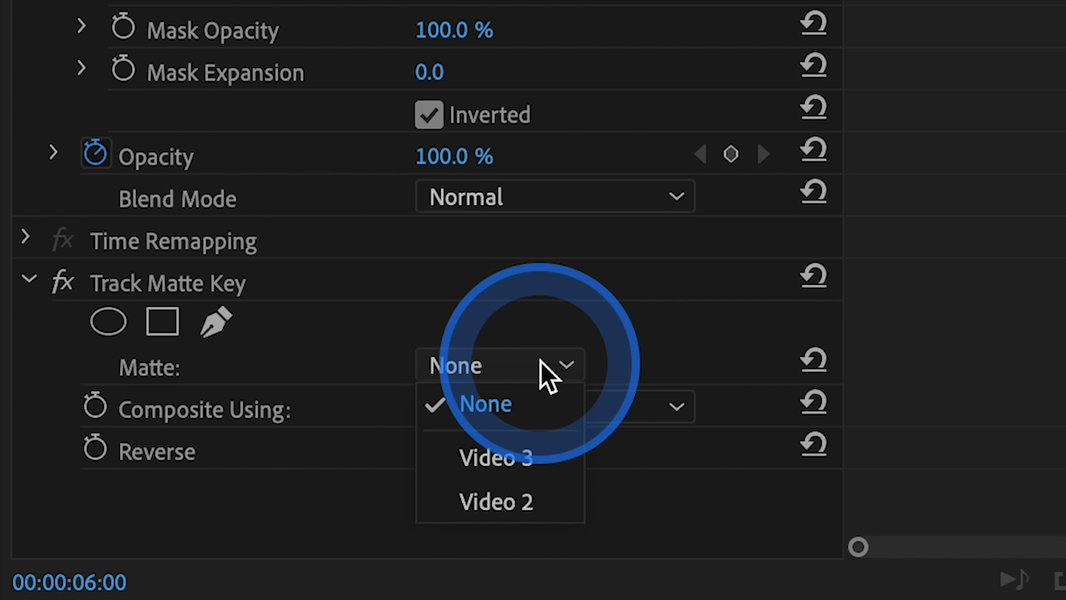
pyautogui.click(526, 497)
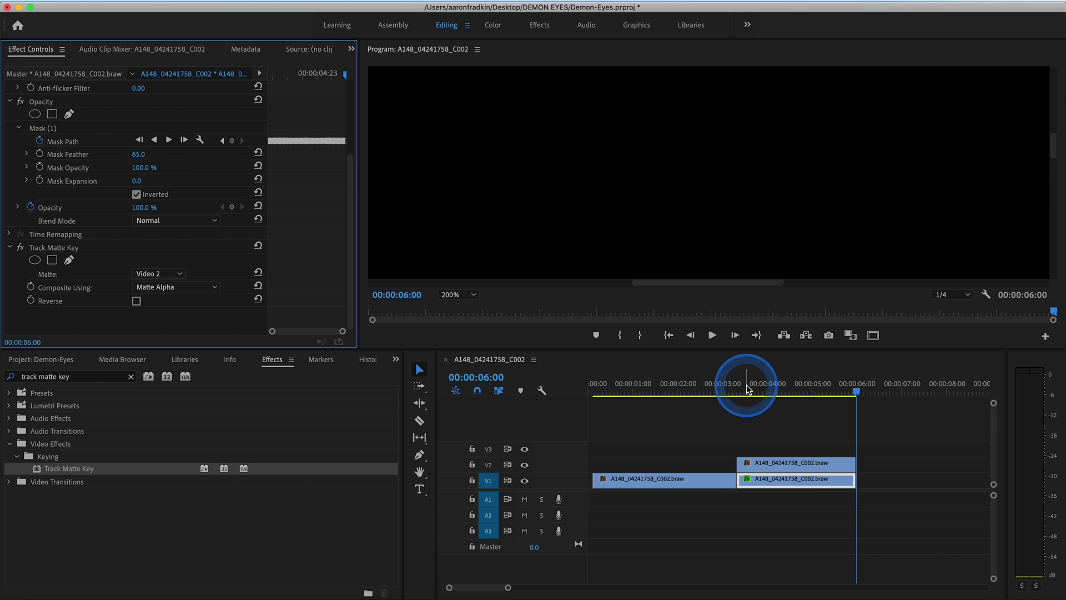
pyautogui.press('Left')
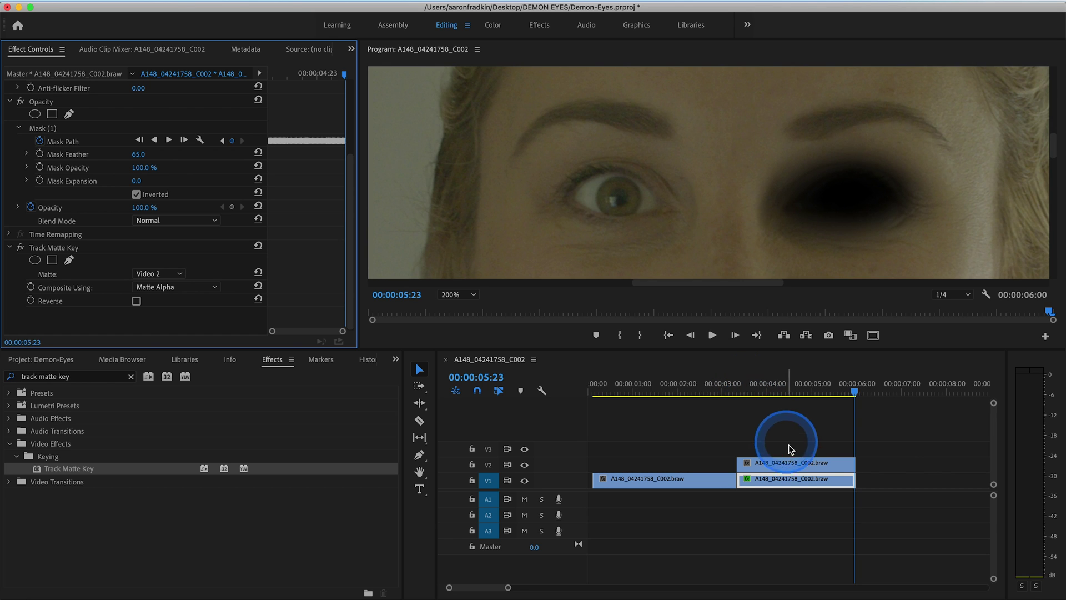
pyautogui.click(800, 464)
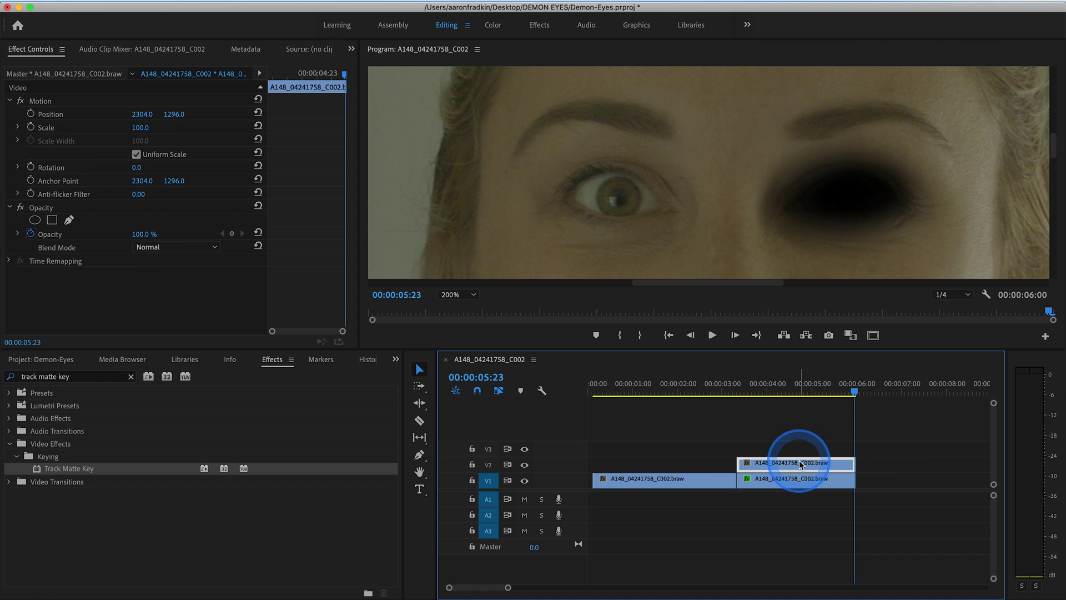
# Mask the left-hand eye on the V2 copy with feather 65, inverted, and track it backward.
pyautogui.click(69, 220)
pyautogui.click(624, 149)
pyautogui.click(543, 183)
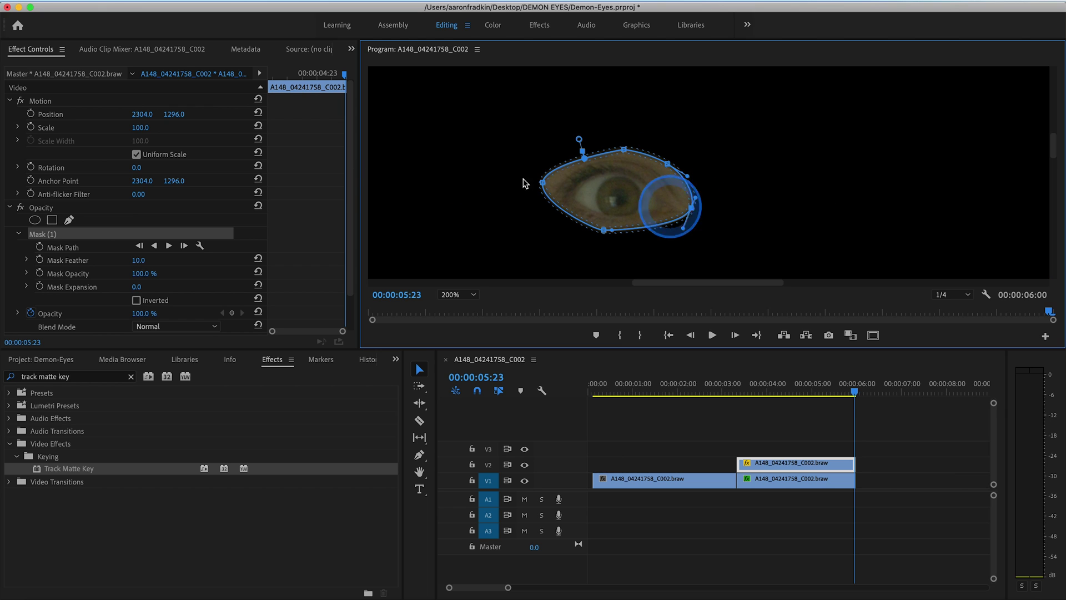
pyautogui.click(138, 260)
pyautogui.write('65')
pyautogui.press('Return')
pyautogui.click(136, 300)
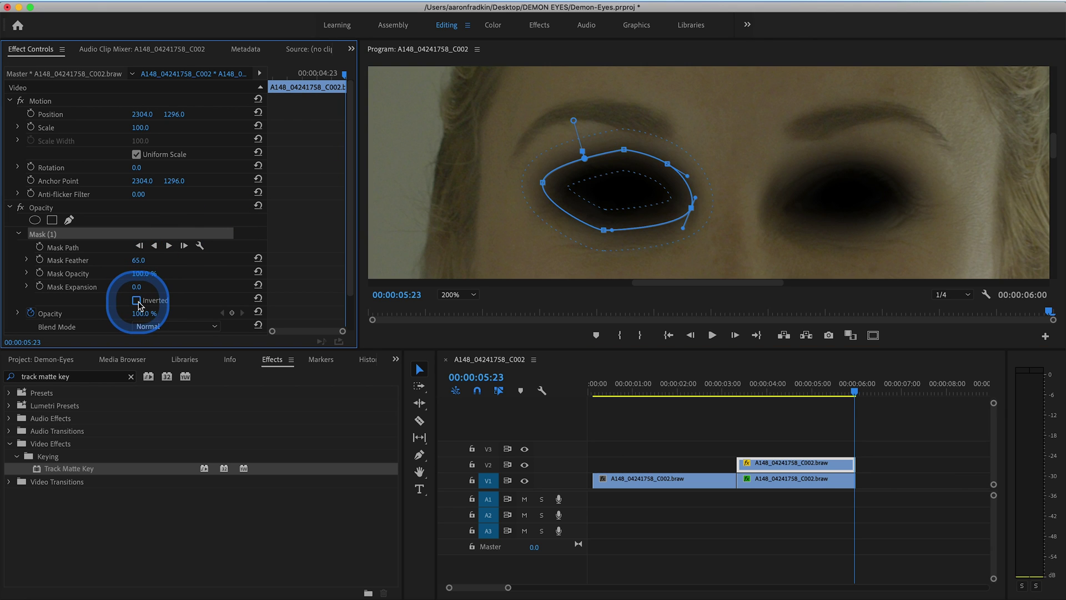
pyautogui.click(154, 246)
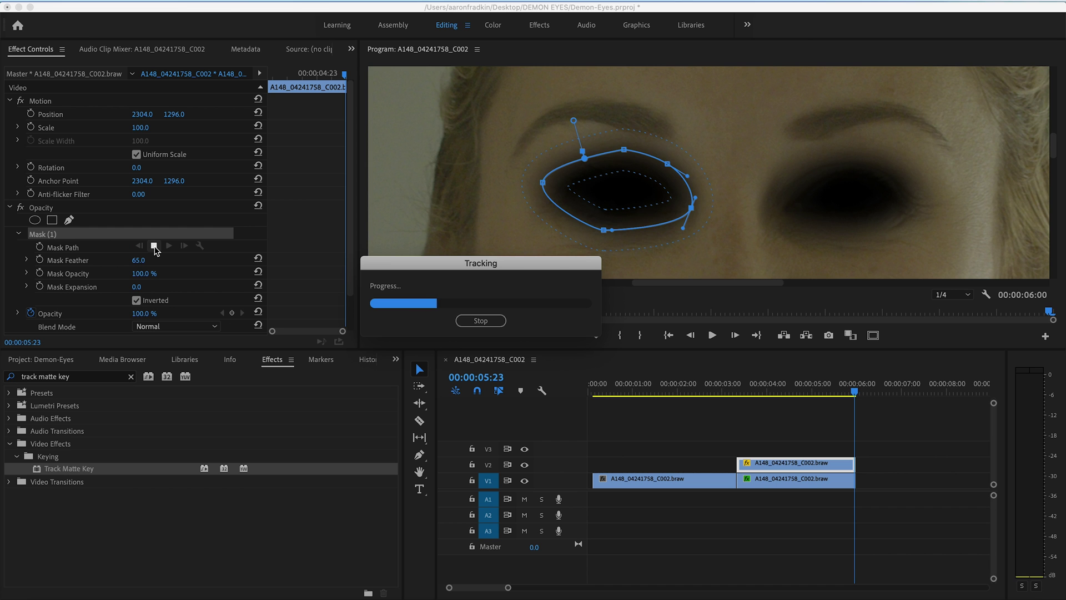